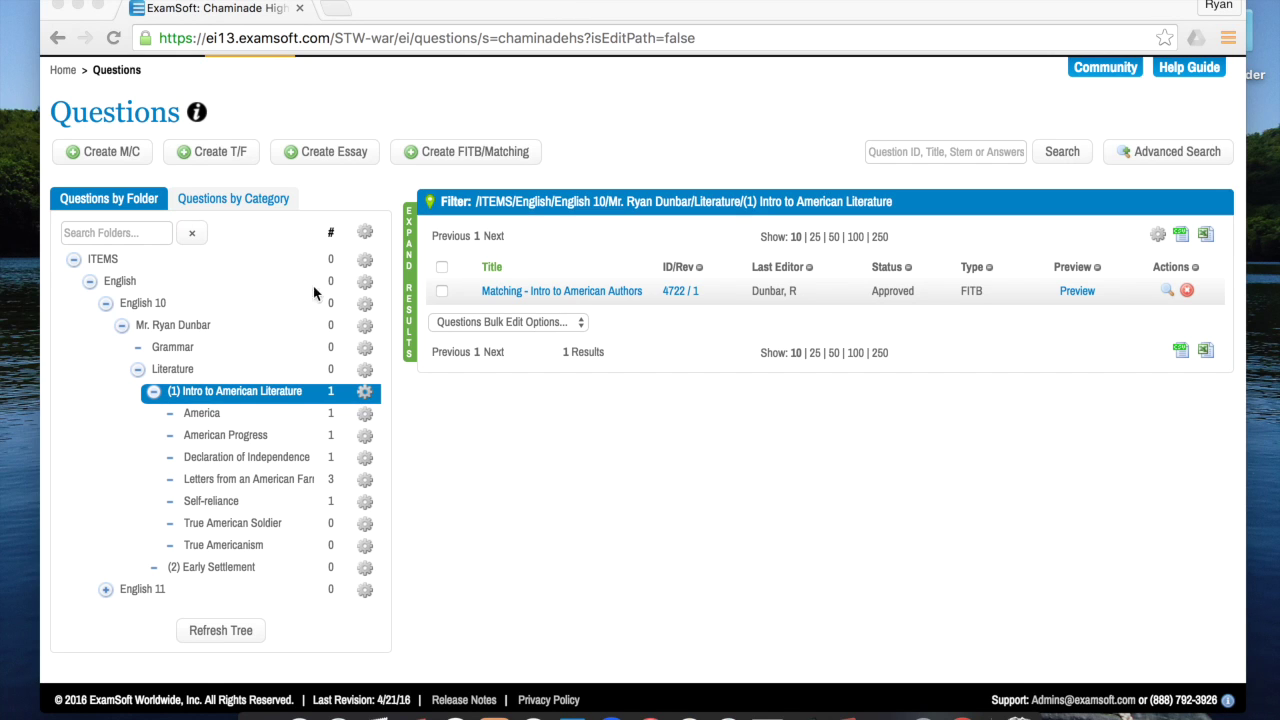
Step: Create a new assessment in the Assessments folder "(1) Intro to American Literature"
{"action": "scroll", "coordinate": [311, 318], "scroll_direction": "up", "scroll_amount": 1}
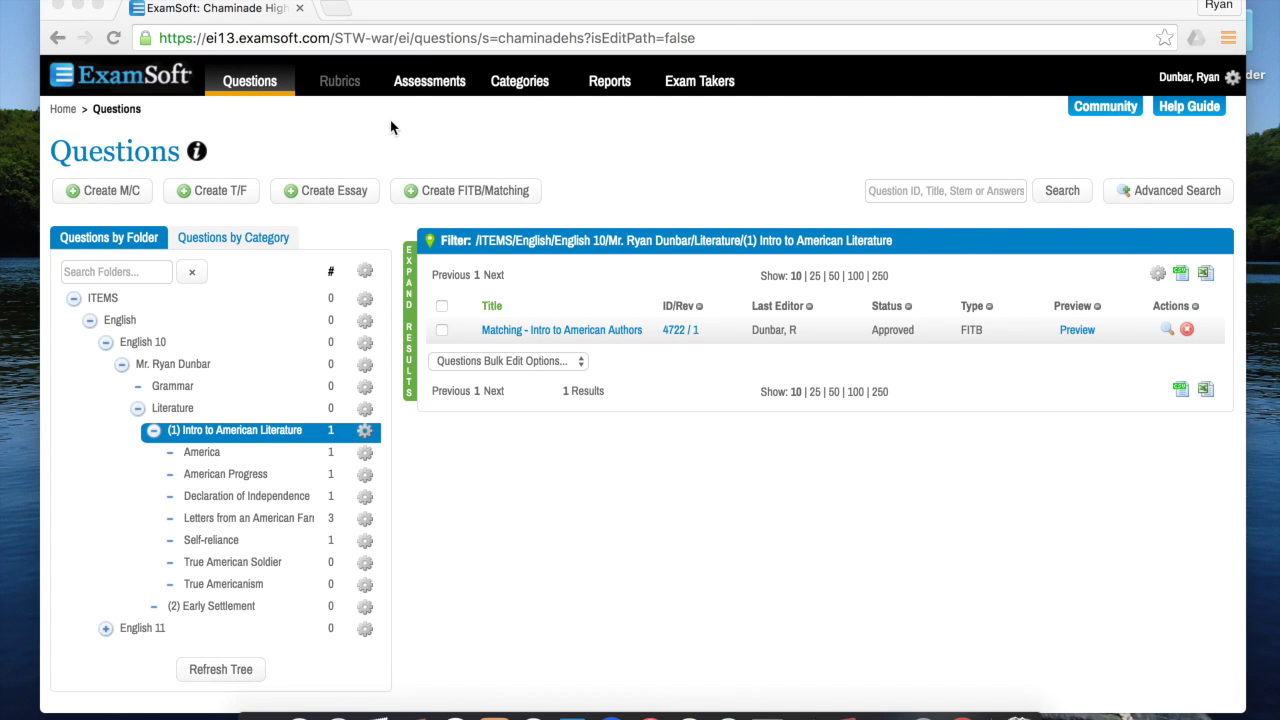
{"action": "left_click", "coordinate": [428, 86]}
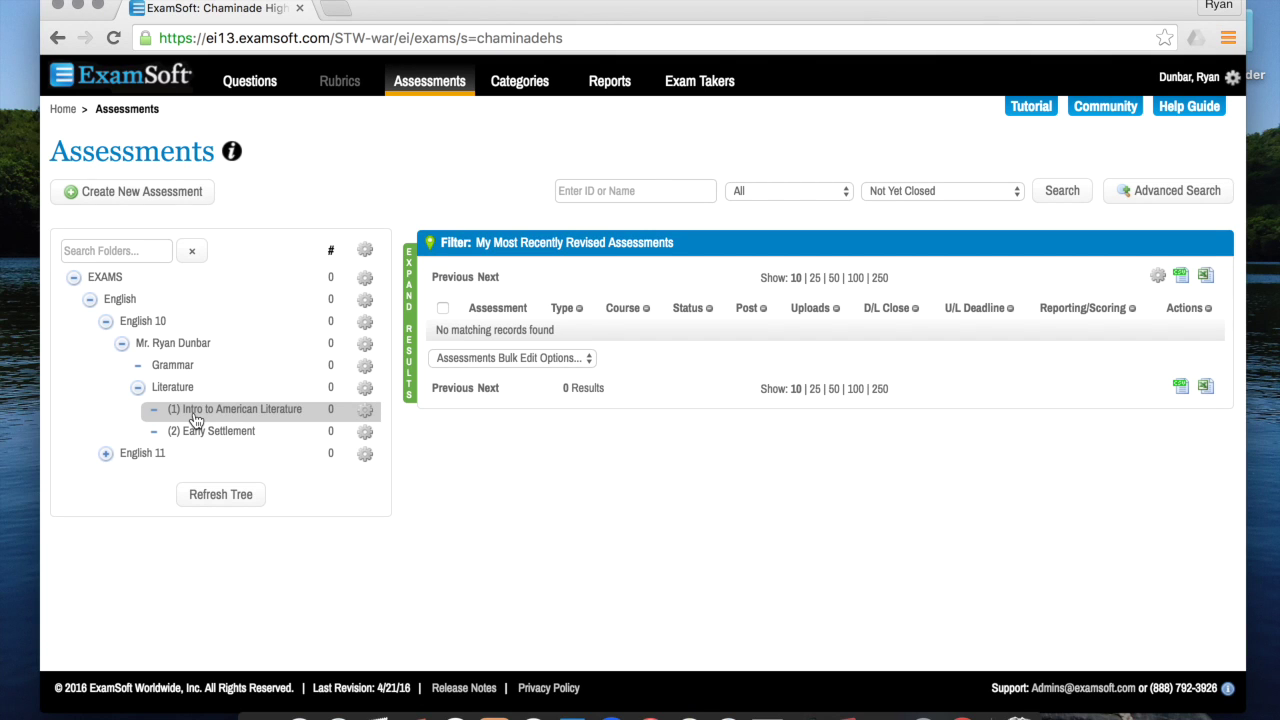
{"action": "left_click", "coordinate": [364, 409]}
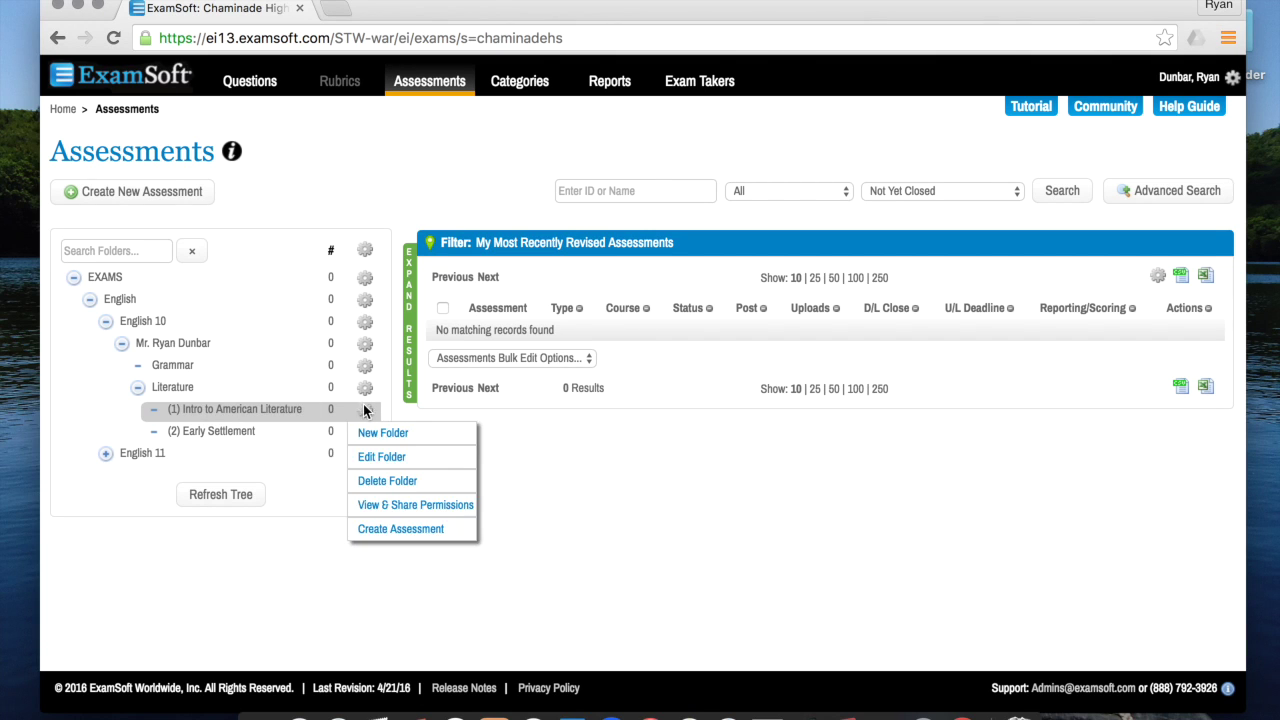
{"action": "left_click", "coordinate": [400, 529]}
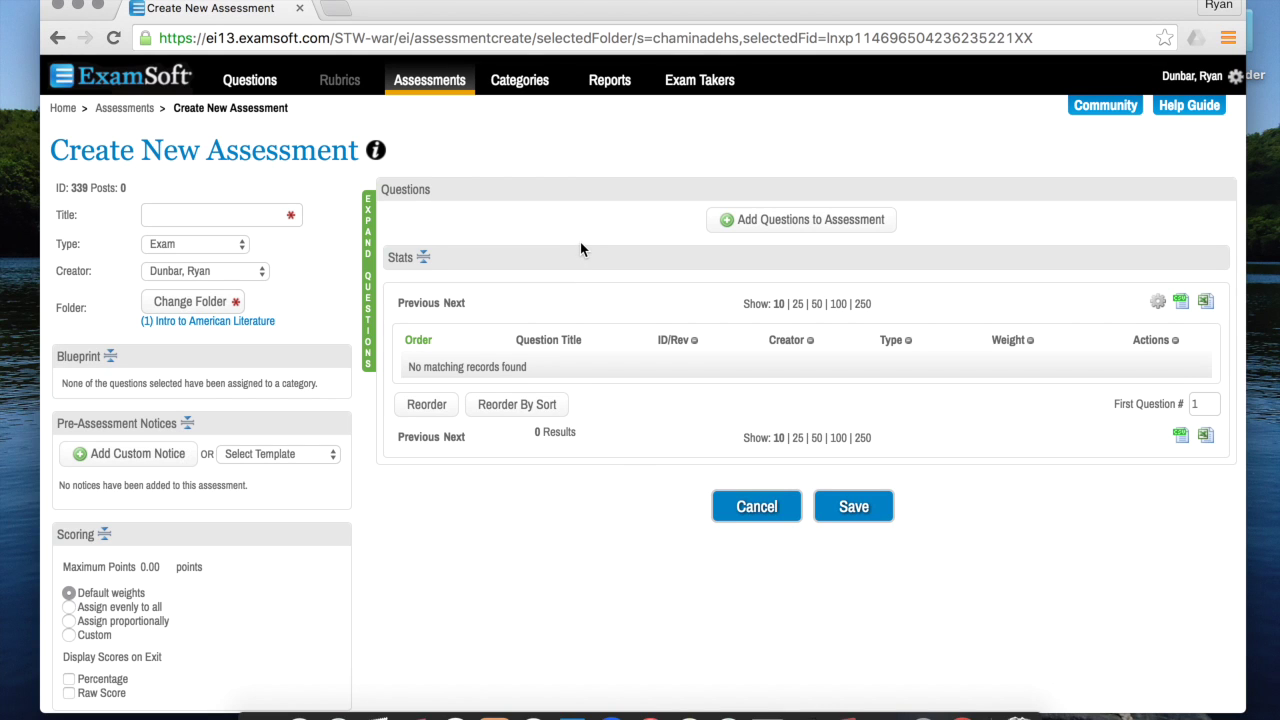
Step: Add the Crevecoeur and "how were immigrants to America treated" questions from the Letters from an American Farmer folder to the assessment
{"action": "left_click", "coordinate": [778, 220]}
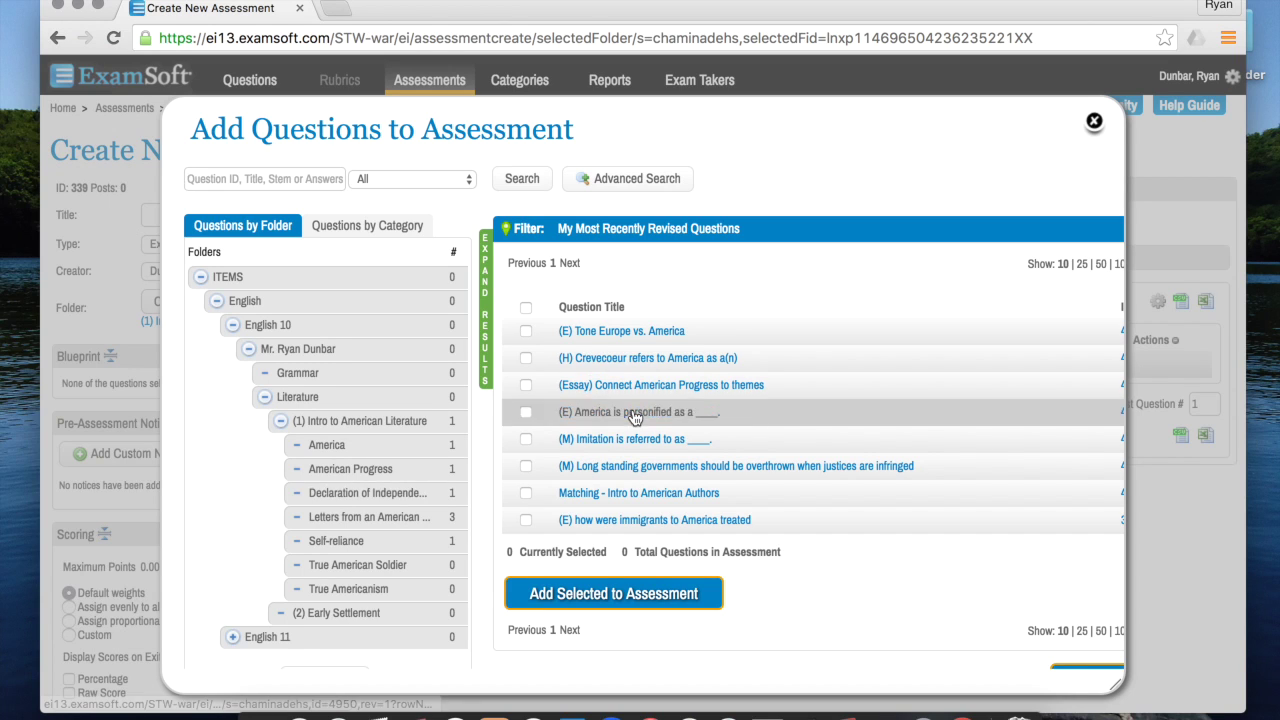
{"action": "scroll", "coordinate": [634, 418], "scroll_direction": "down", "scroll_amount": 1}
{"action": "scroll", "coordinate": [634, 418], "scroll_direction": "up", "scroll_amount": 1}
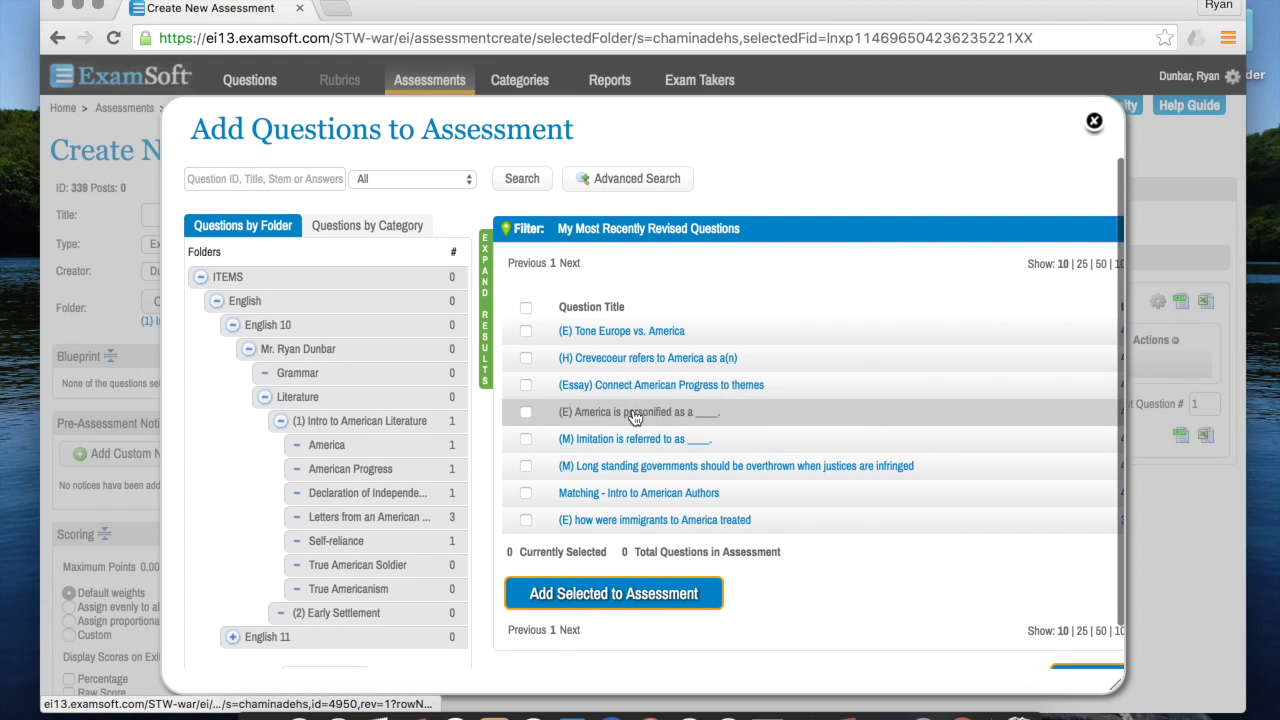
{"action": "left_click", "coordinate": [362, 517]}
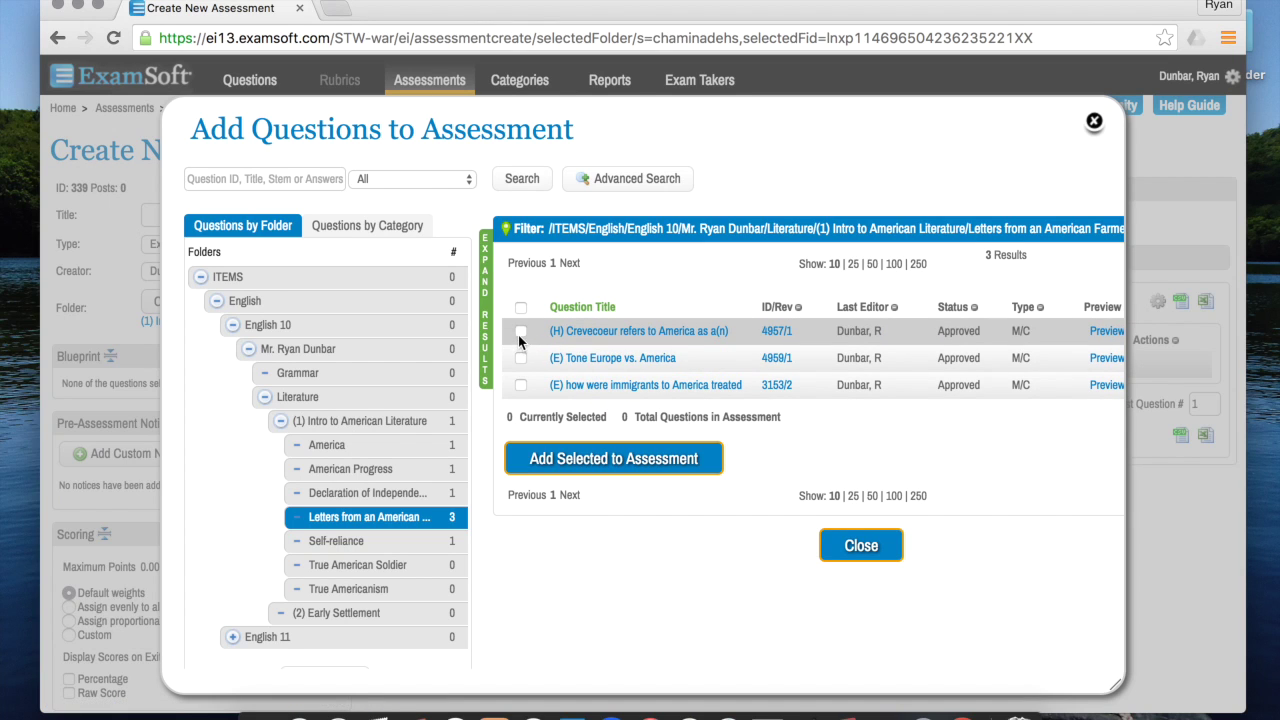
{"action": "left_click", "coordinate": [521, 386]}
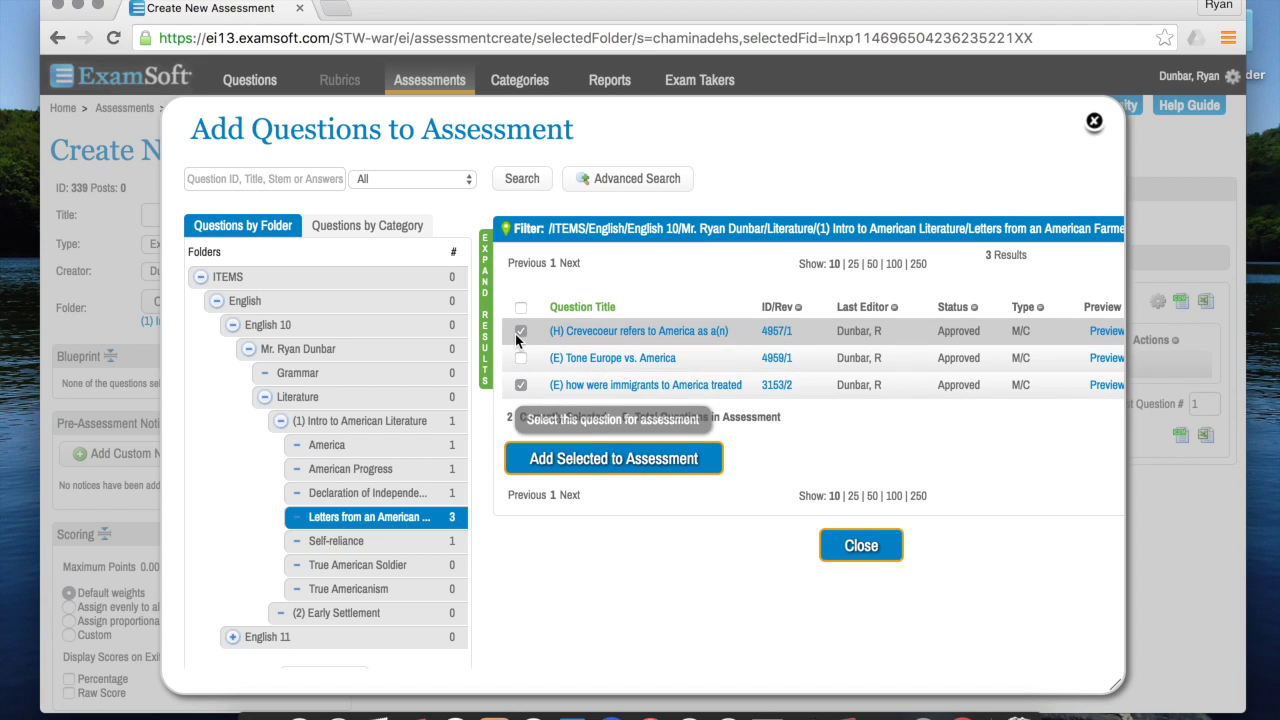
{"action": "left_click", "coordinate": [586, 460]}
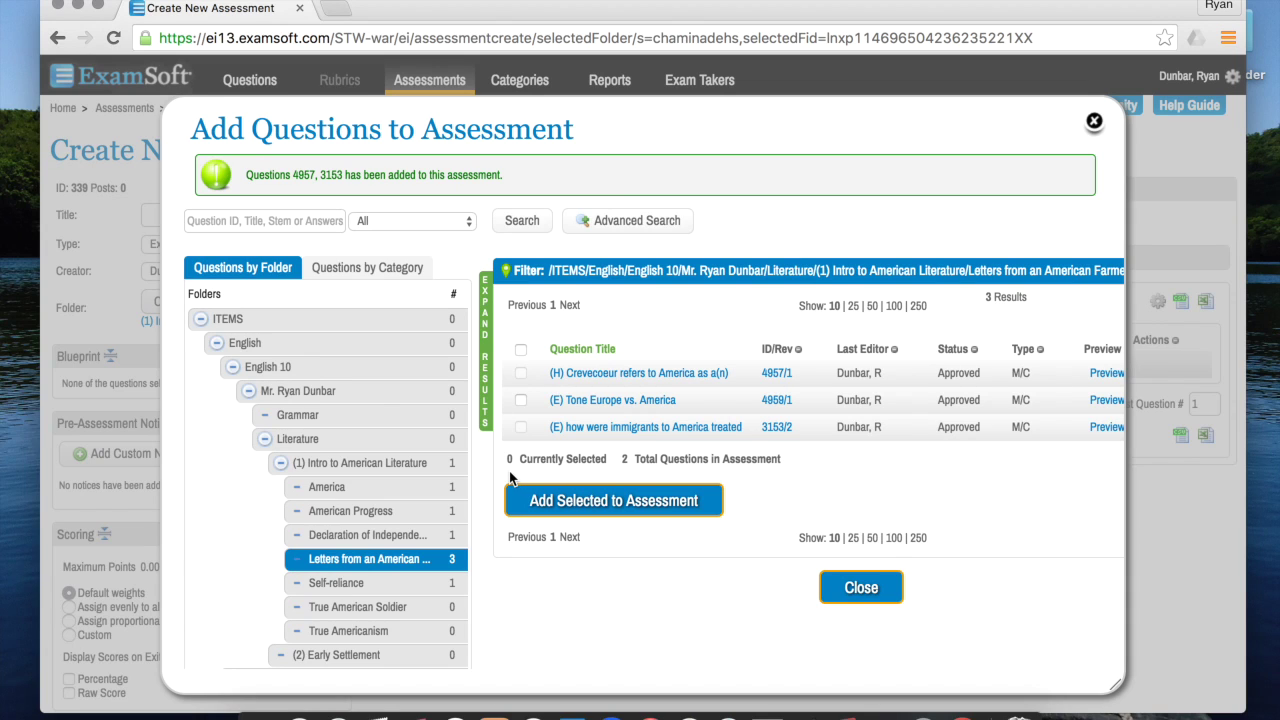
Step: Add the "America is personified" question from the America folder and the "Imitation is referred to" question from the Self-reliance folder
{"action": "left_click", "coordinate": [363, 489]}
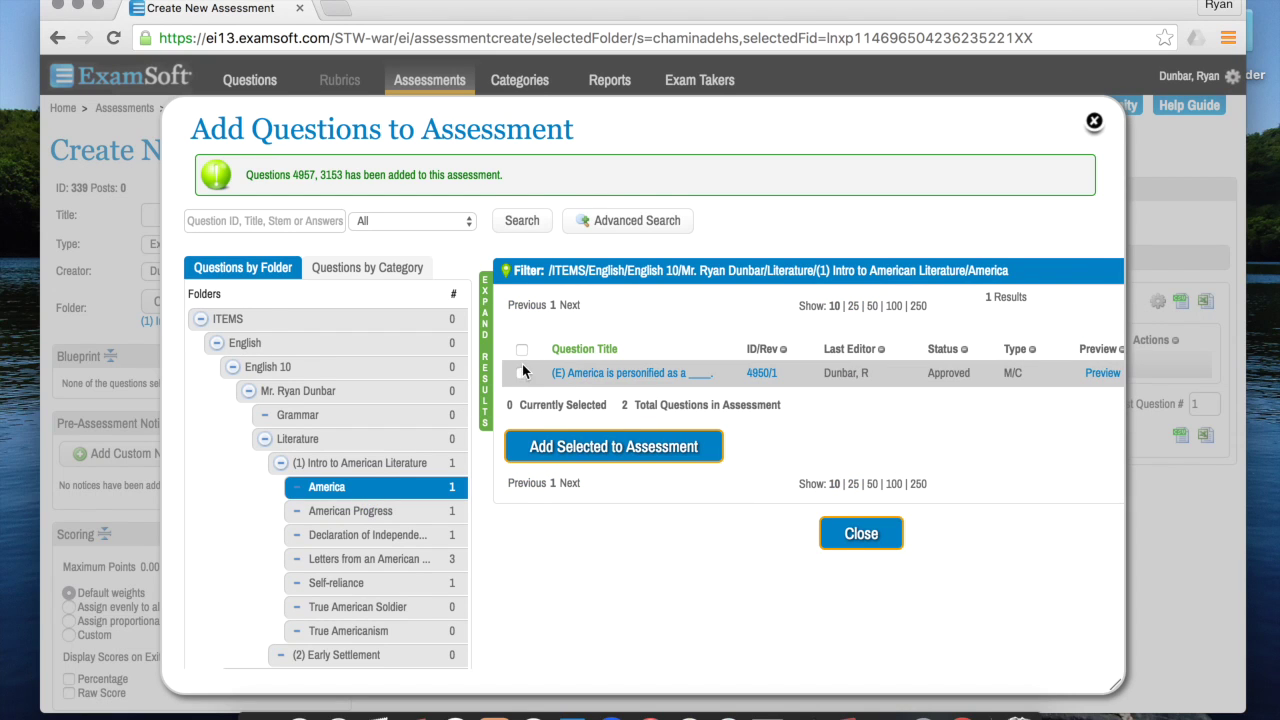
{"action": "left_click", "coordinate": [519, 371]}
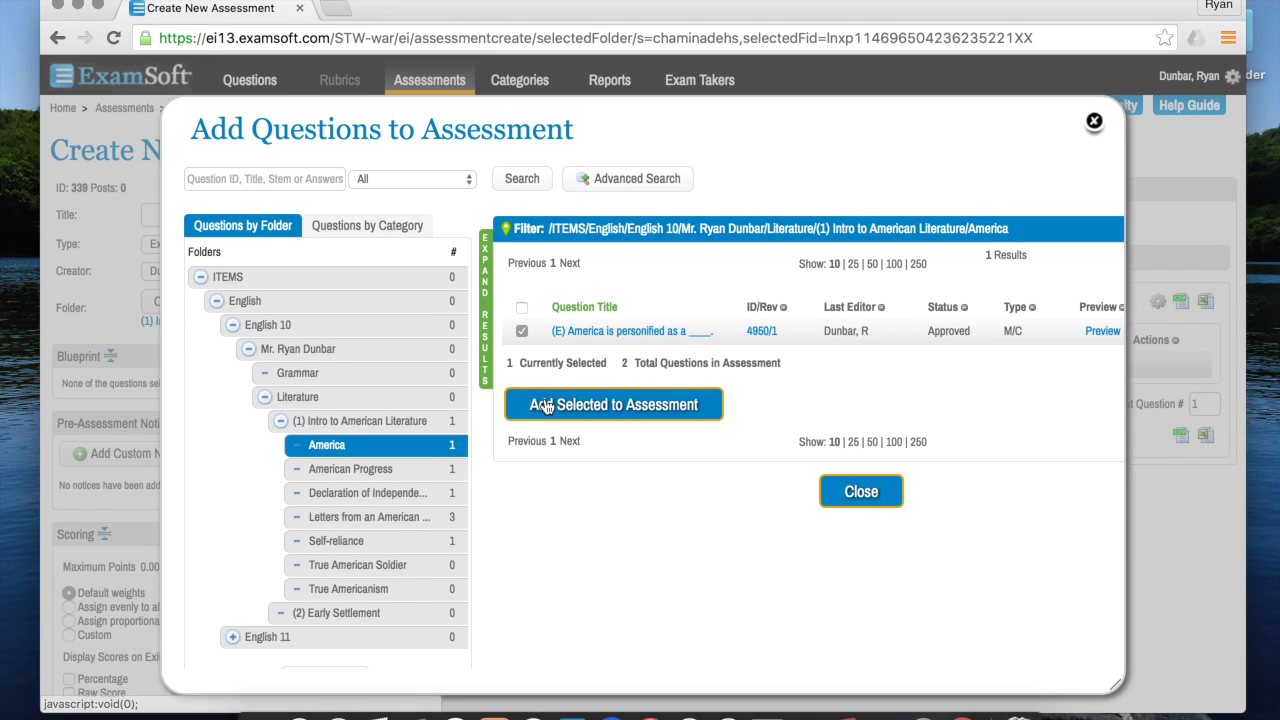
{"action": "left_click", "coordinate": [545, 402]}
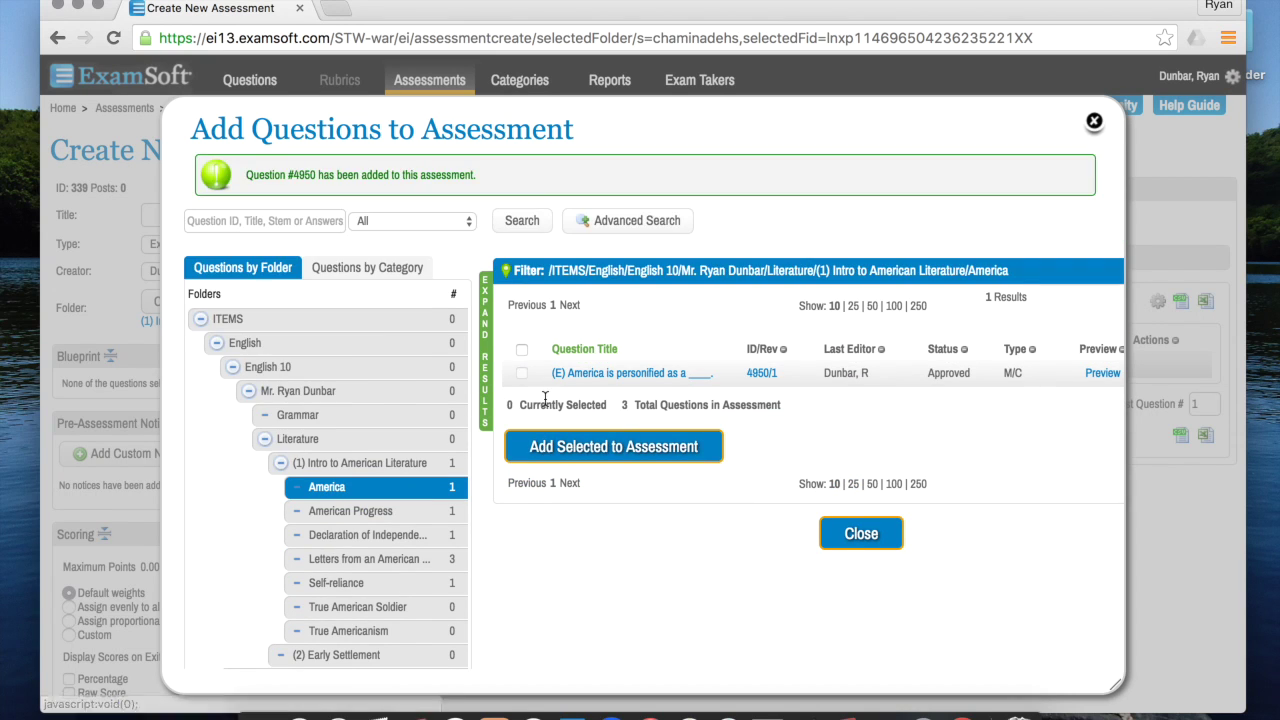
{"action": "left_click", "coordinate": [318, 588]}
{"action": "left_click", "coordinate": [522, 372]}
{"action": "left_click", "coordinate": [520, 404]}
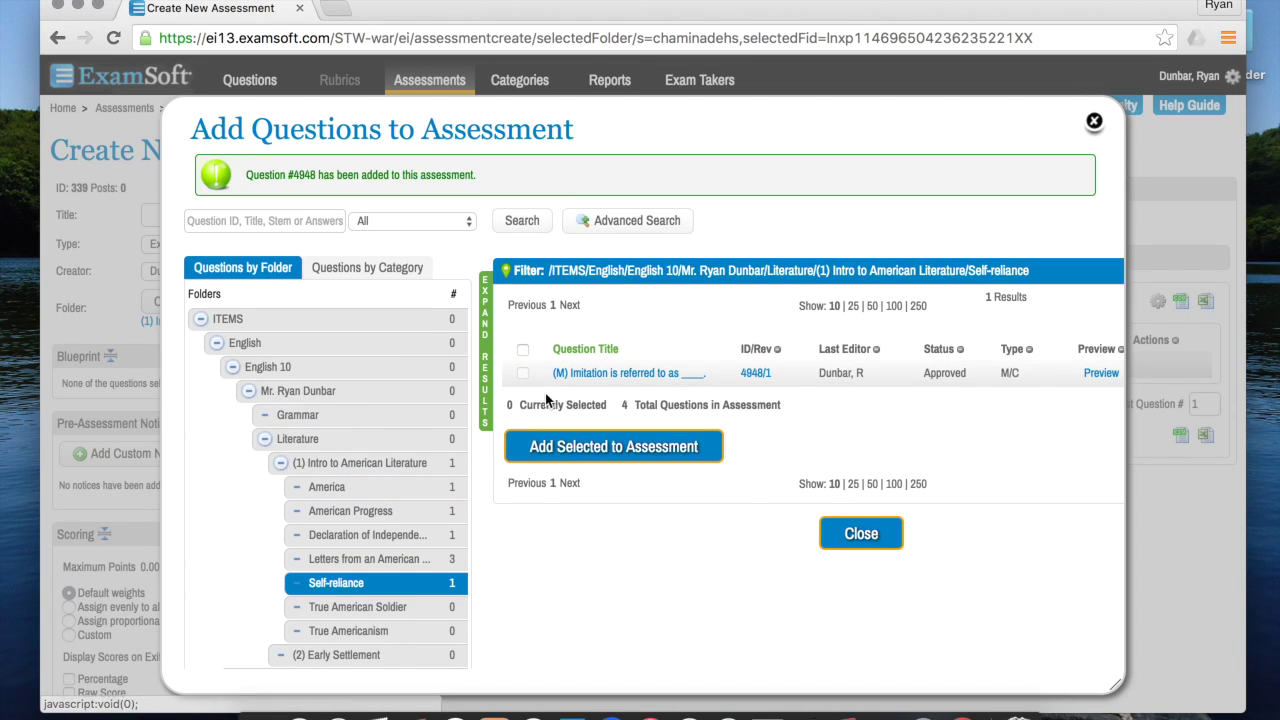
Step: Add the "Long standing governments should be overthrown" question from the Declaration of Independence folder and finish adding questions
{"action": "left_click", "coordinate": [355, 537]}
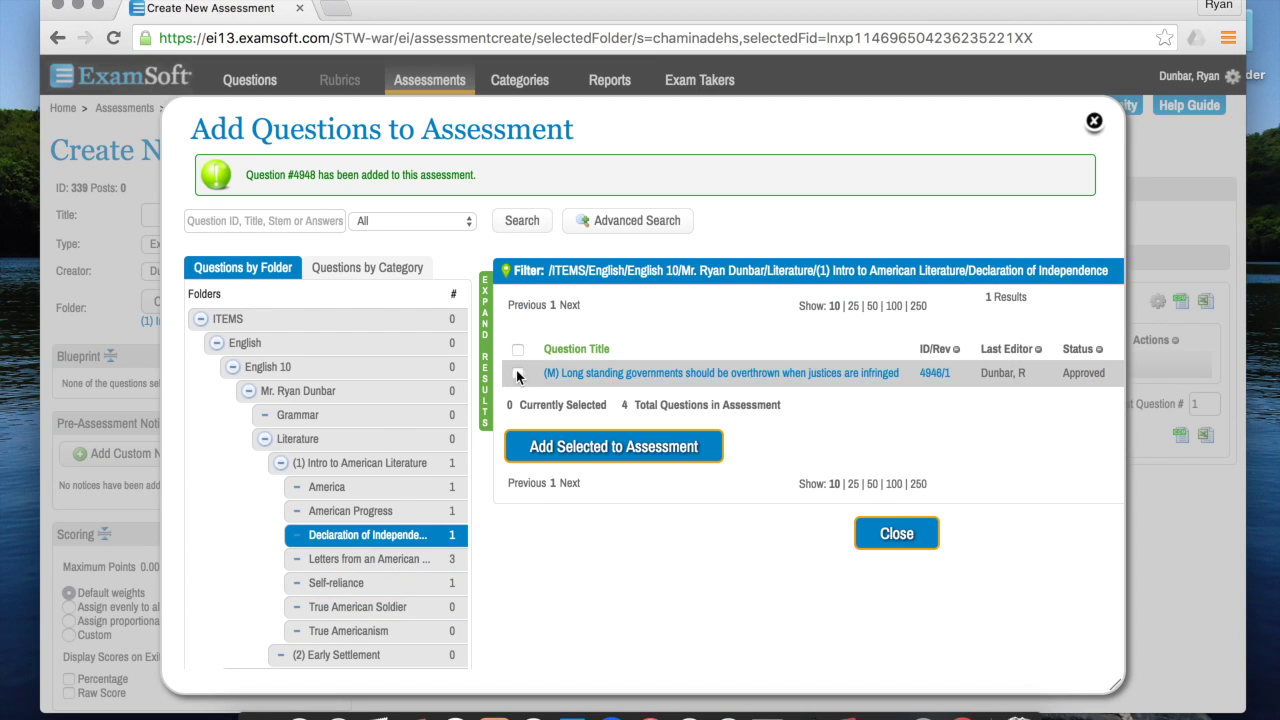
{"action": "left_click", "coordinate": [518, 372]}
{"action": "left_click", "coordinate": [620, 404]}
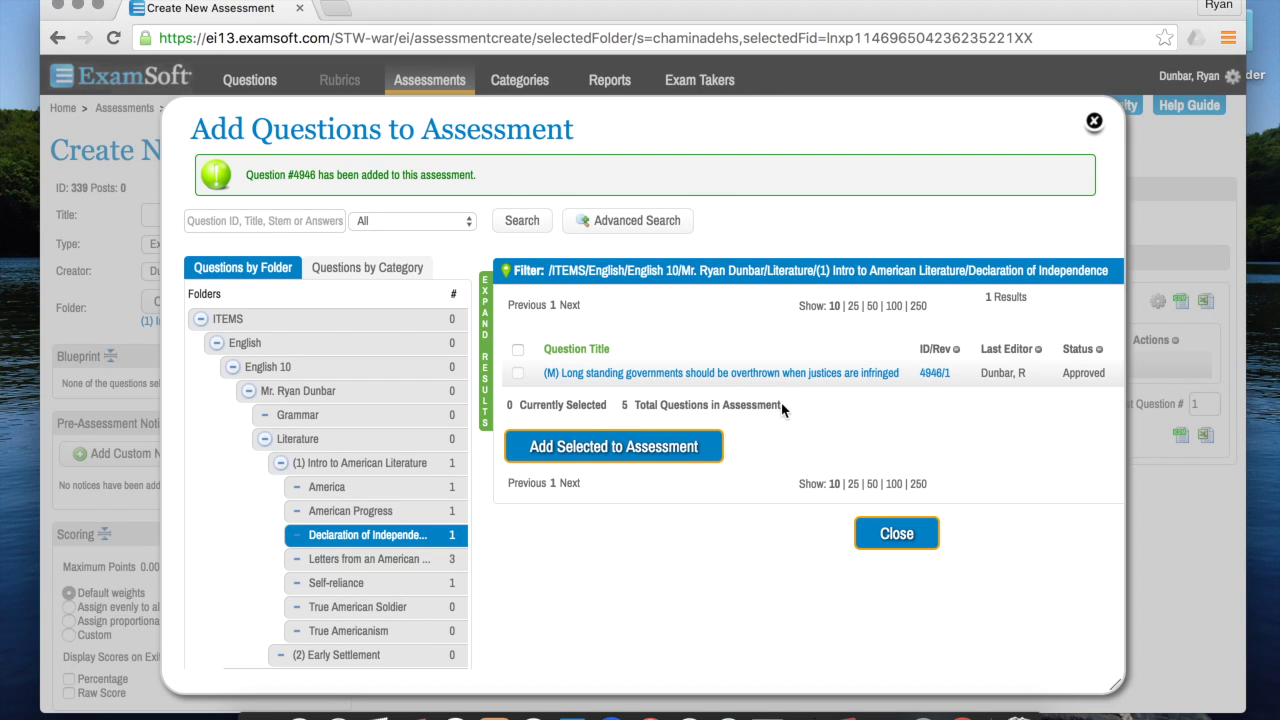
{"action": "left_click", "coordinate": [895, 533]}
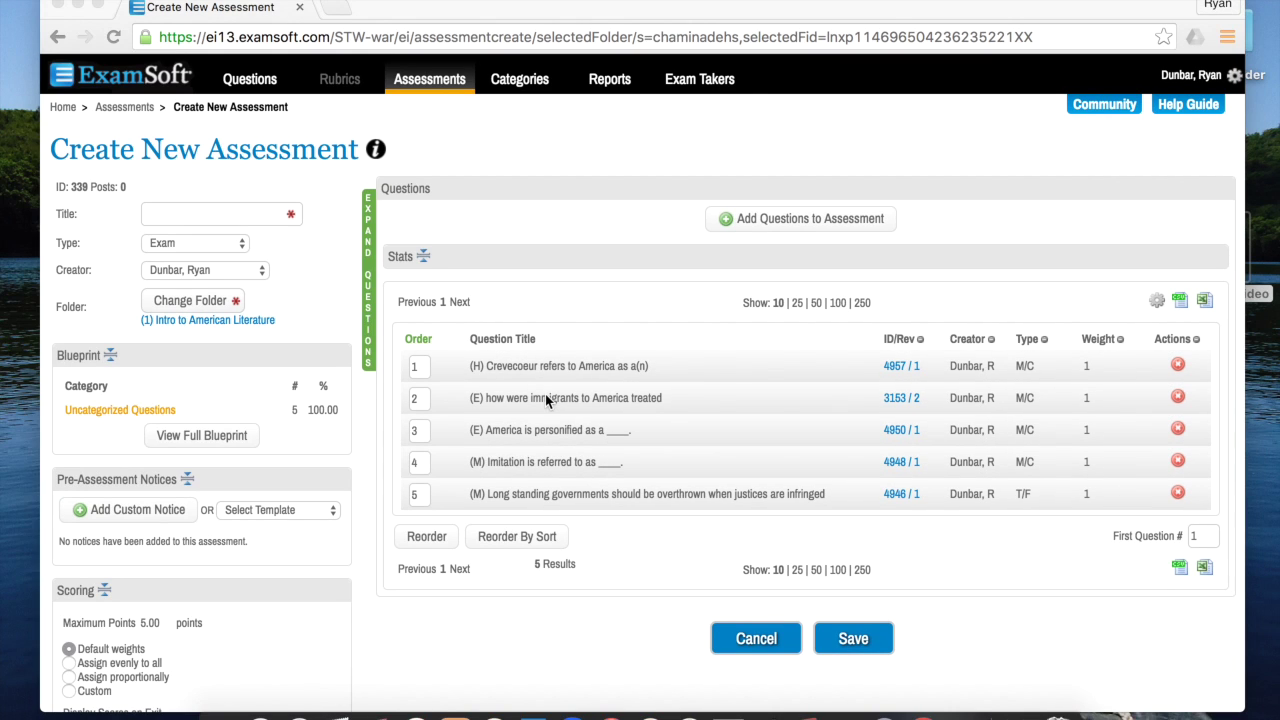
Step: Title the assessment "Intro to American Lit Quiz 1" and set its type to Quiz
{"action": "left_click", "coordinate": [189, 214]}
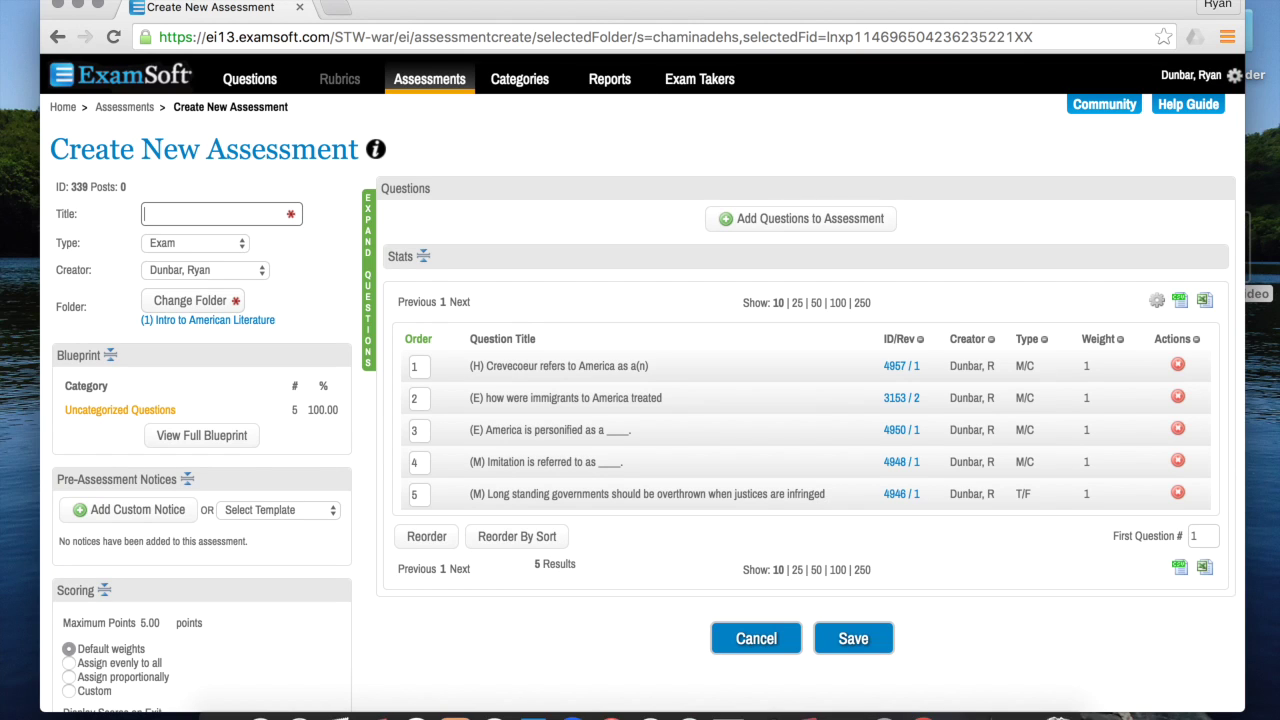
{"action": "type", "text": "intro to Am"}
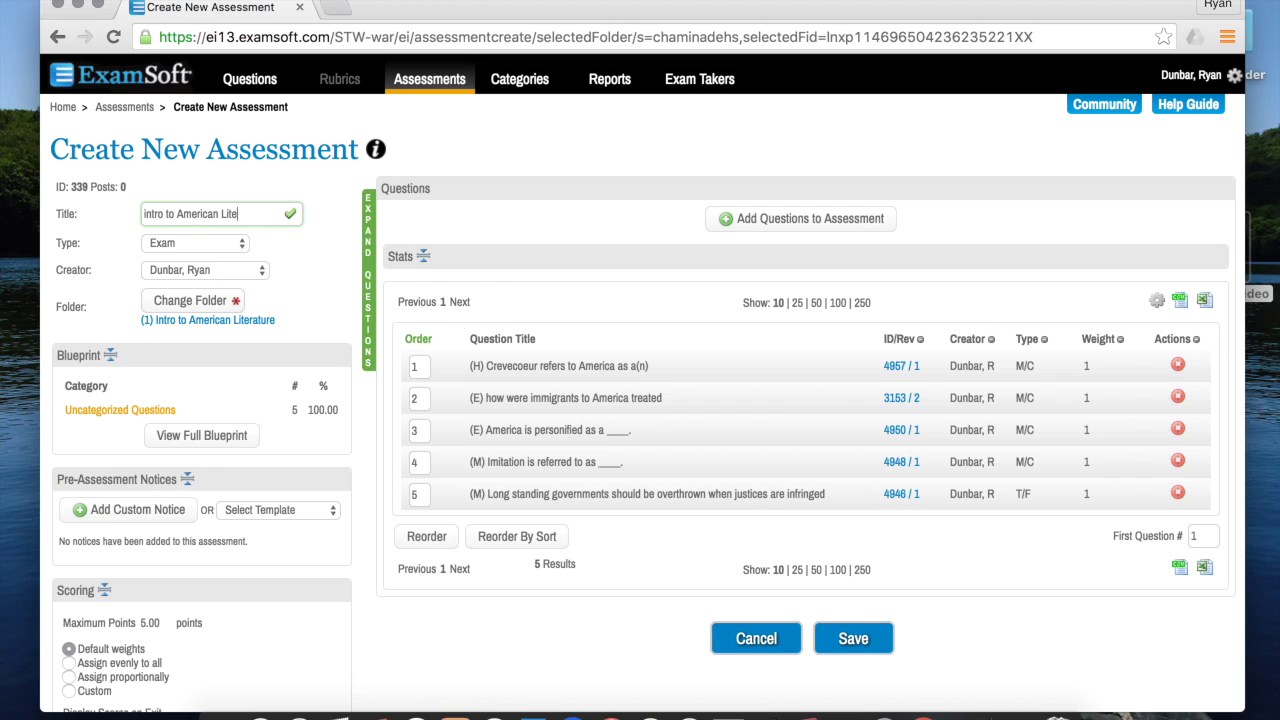
{"action": "type", "text": "erican Lit Quiz 1"}
{"action": "left_click", "coordinate": [145, 213]}
{"action": "type", "text": "I"}
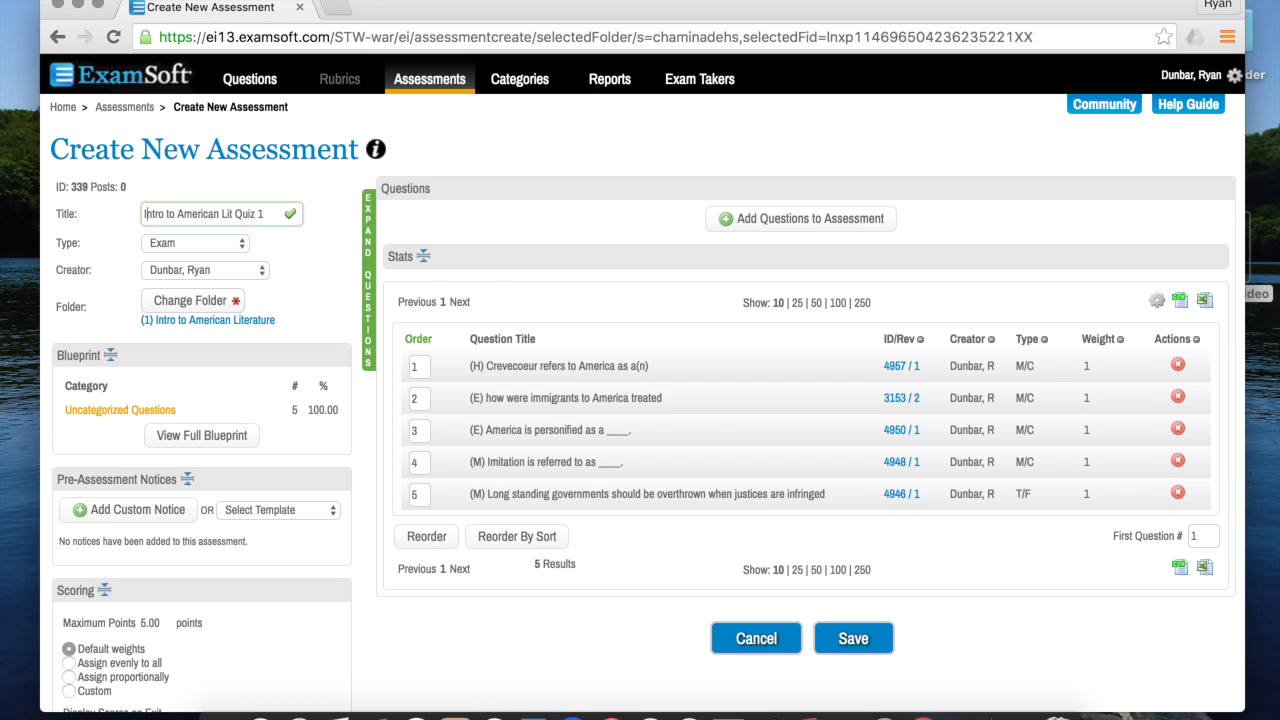
{"action": "left_click", "coordinate": [209, 248]}
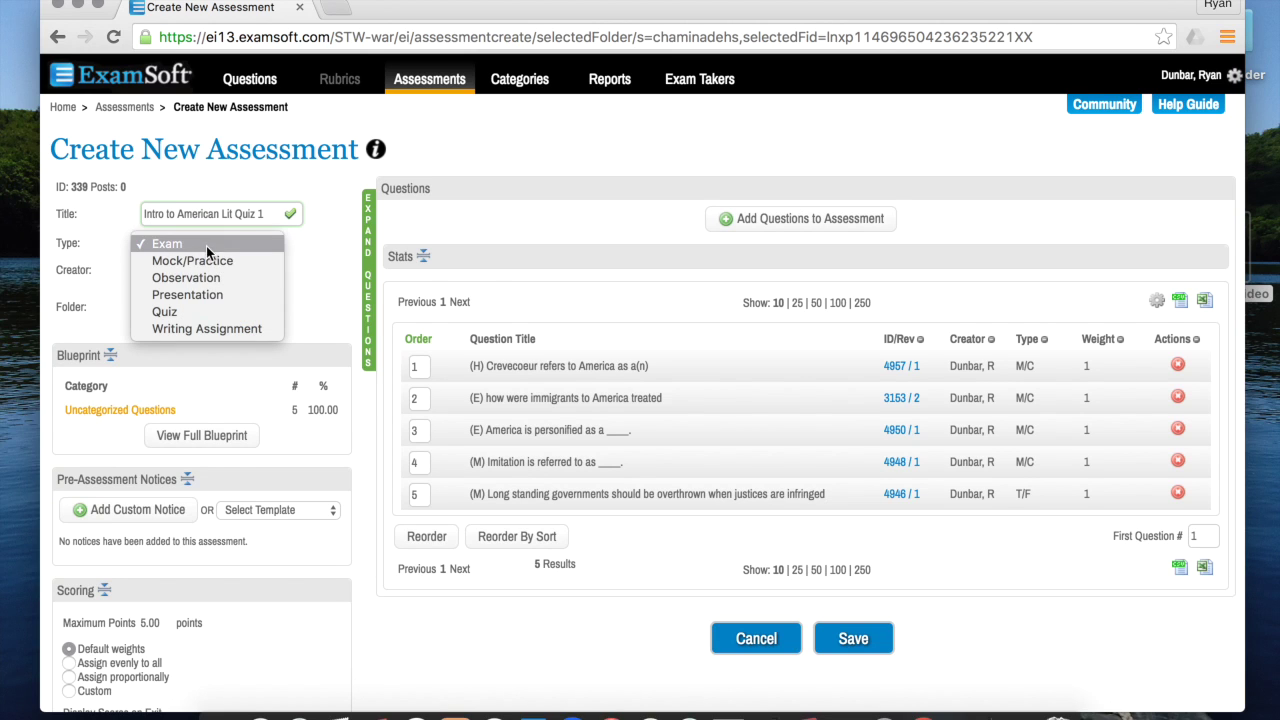
{"action": "left_click", "coordinate": [193, 311]}
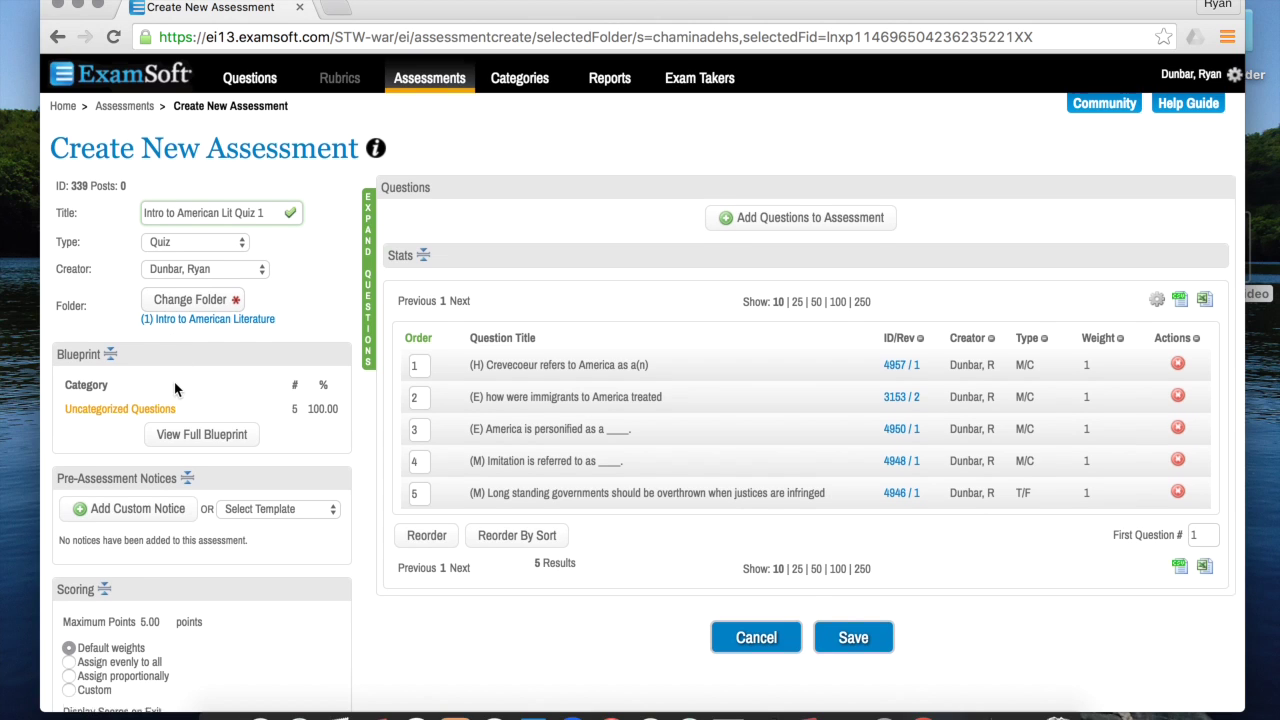
Step: Set the scoring to assign points proportionally with a maximum of 25 points, and check the question weights
{"action": "scroll", "coordinate": [175, 380], "scroll_direction": "down", "scroll_amount": 2}
{"action": "scroll", "coordinate": [117, 340], "scroll_direction": "down", "scroll_amount": 5}
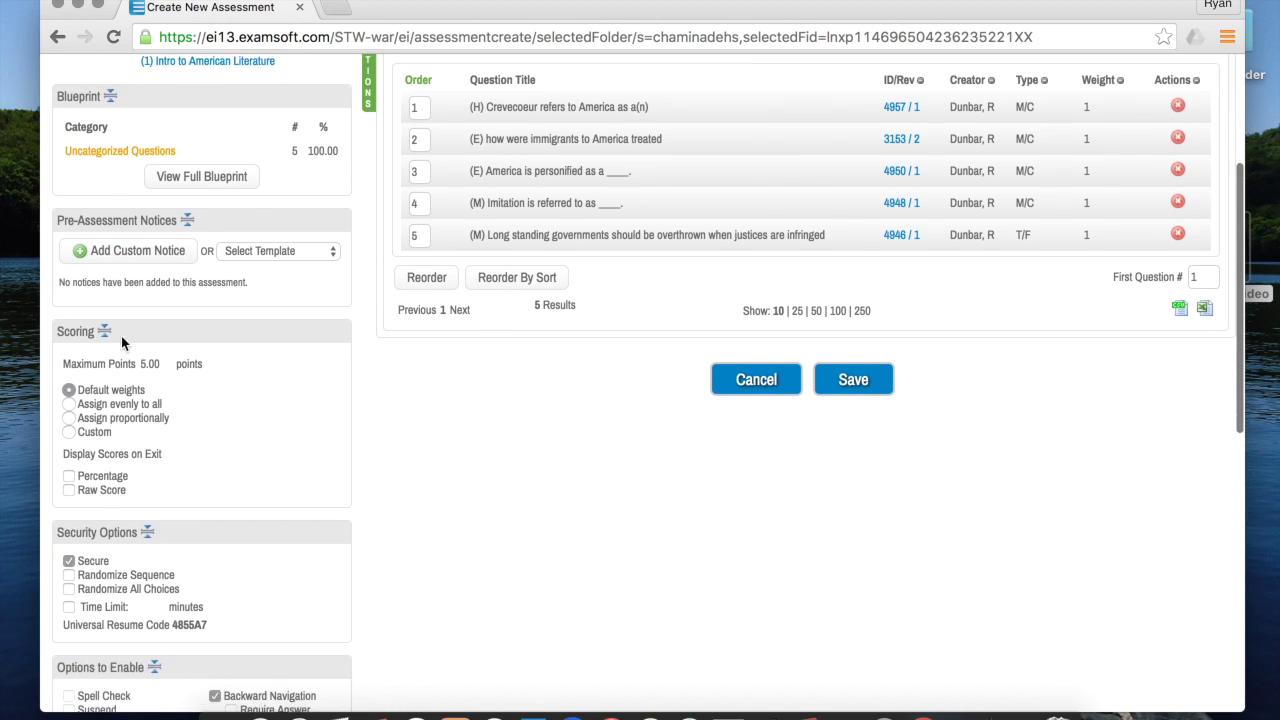
{"action": "scroll", "coordinate": [133, 261], "scroll_direction": "down", "scroll_amount": 2}
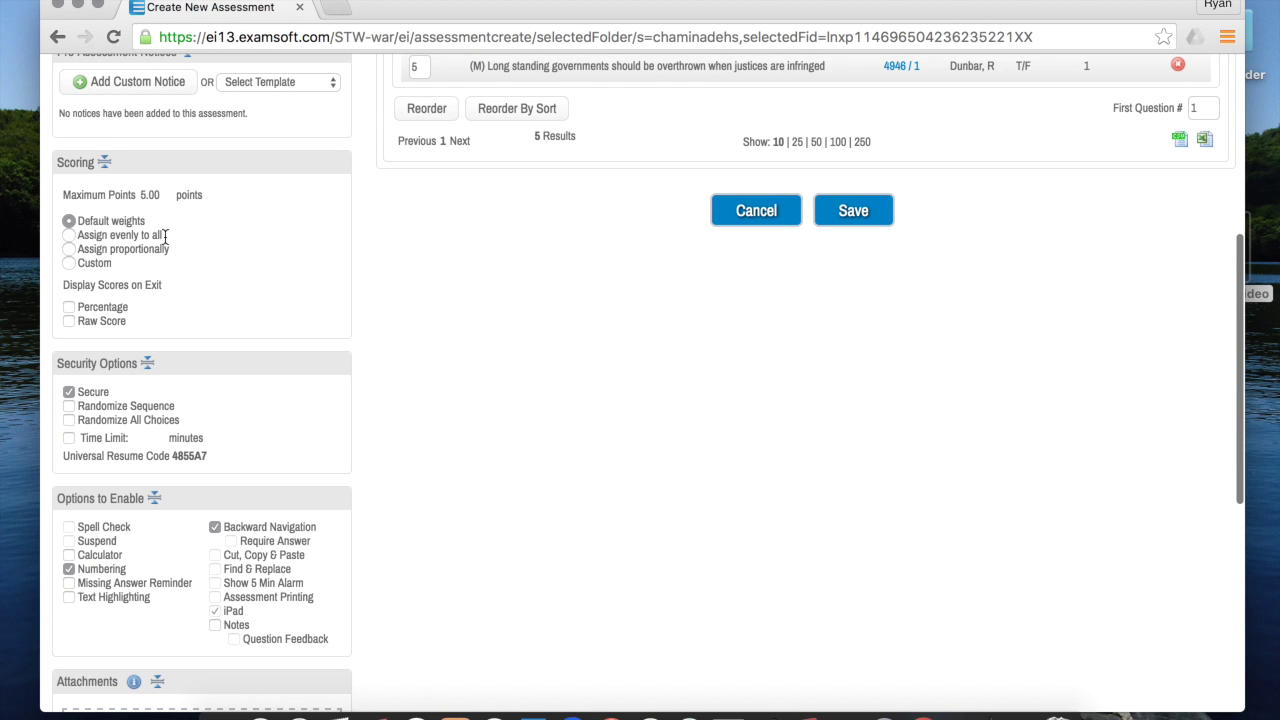
{"action": "scroll", "coordinate": [189, 228], "scroll_direction": "up", "scroll_amount": 5}
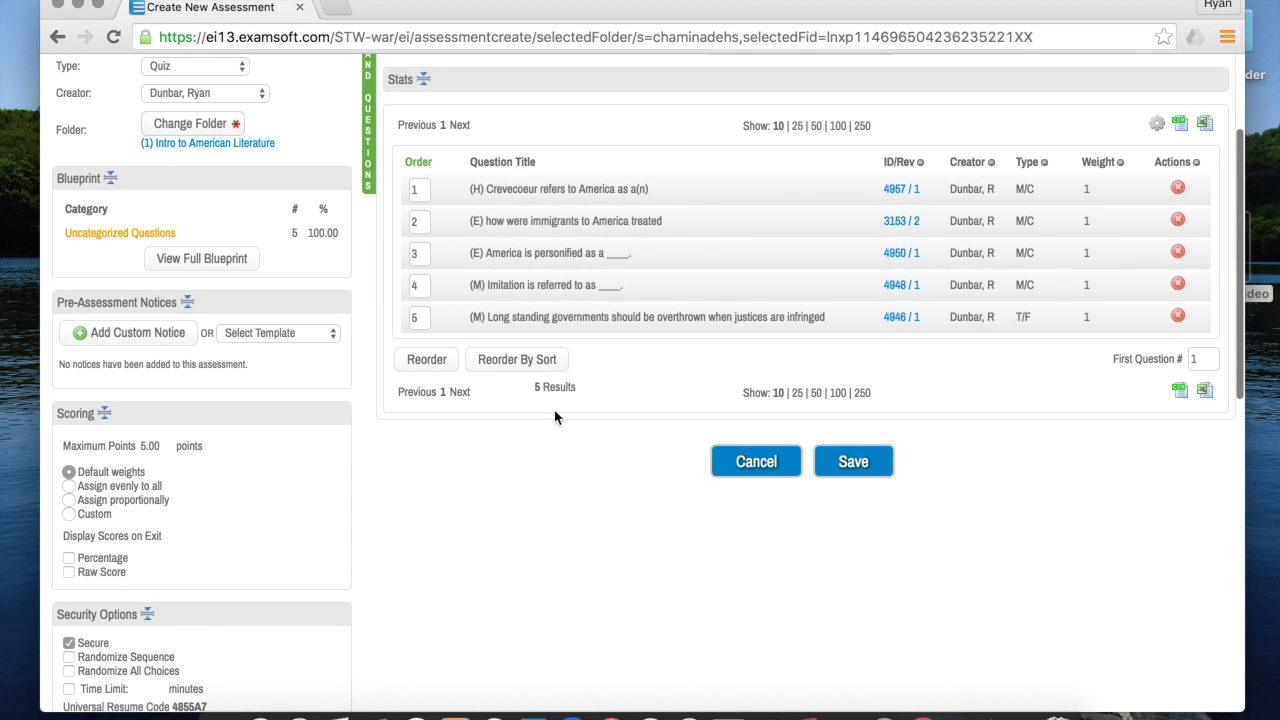
{"action": "scroll", "coordinate": [314, 380], "scroll_direction": "down", "scroll_amount": 3}
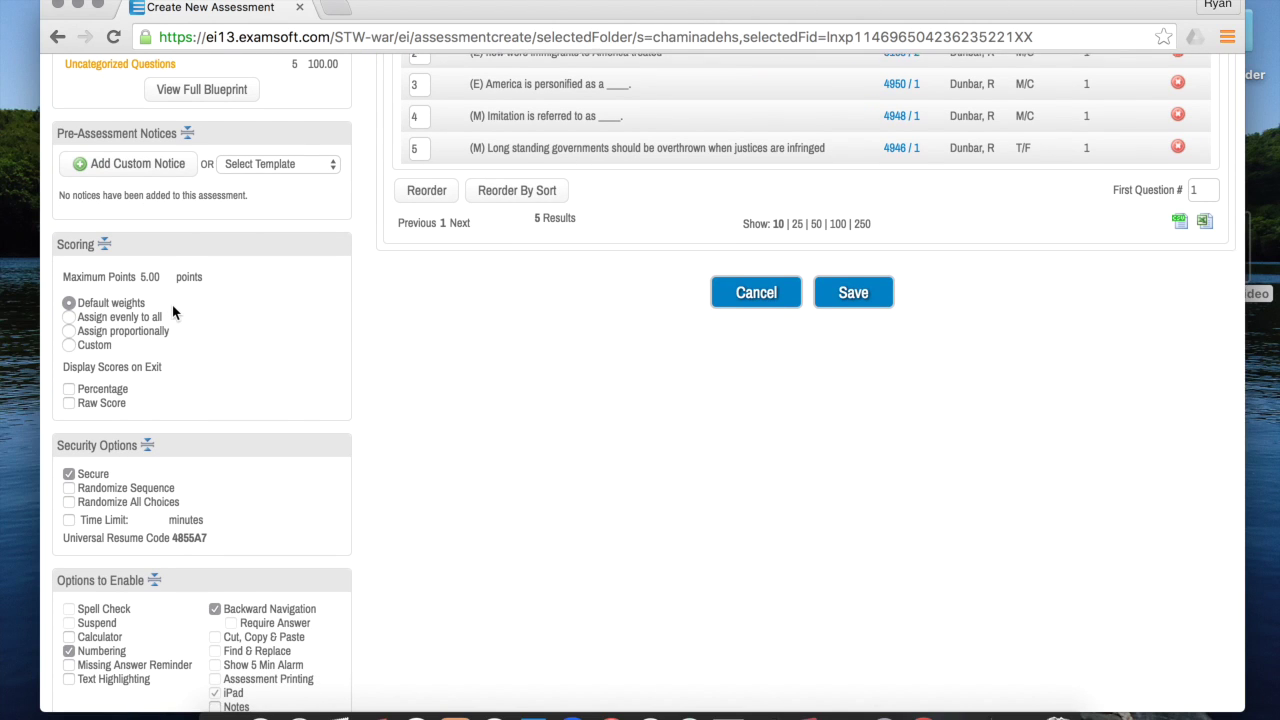
{"action": "scroll", "coordinate": [172, 313], "scroll_direction": "down", "scroll_amount": 1}
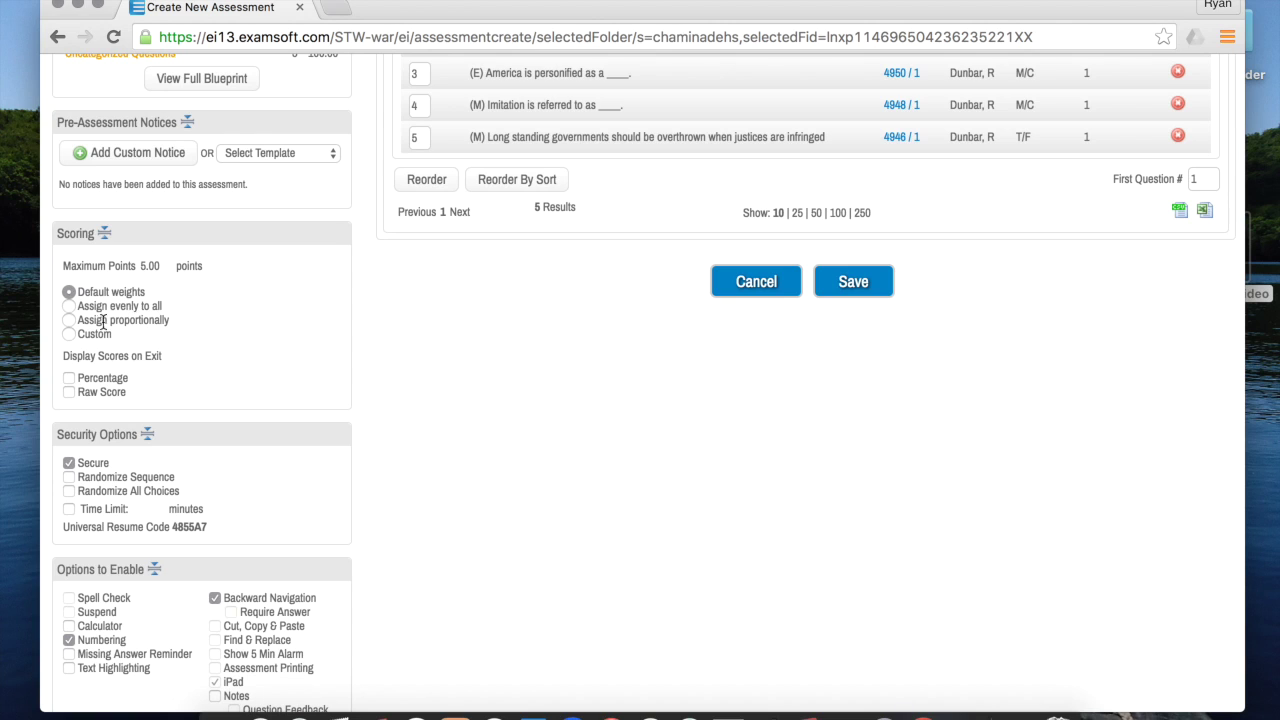
{"action": "left_click", "coordinate": [68, 320]}
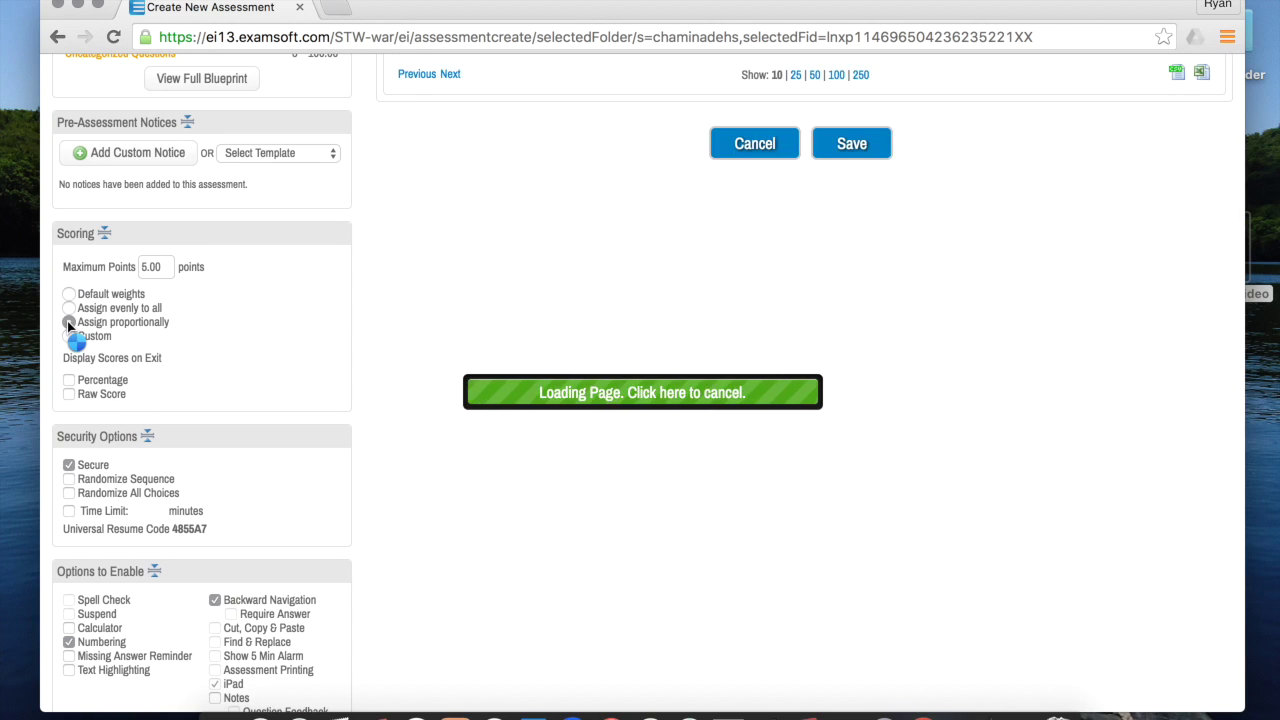
{"action": "left_click", "coordinate": [143, 267]}
{"action": "key", "text": "BackSpace"}
{"action": "type", "text": "25"}
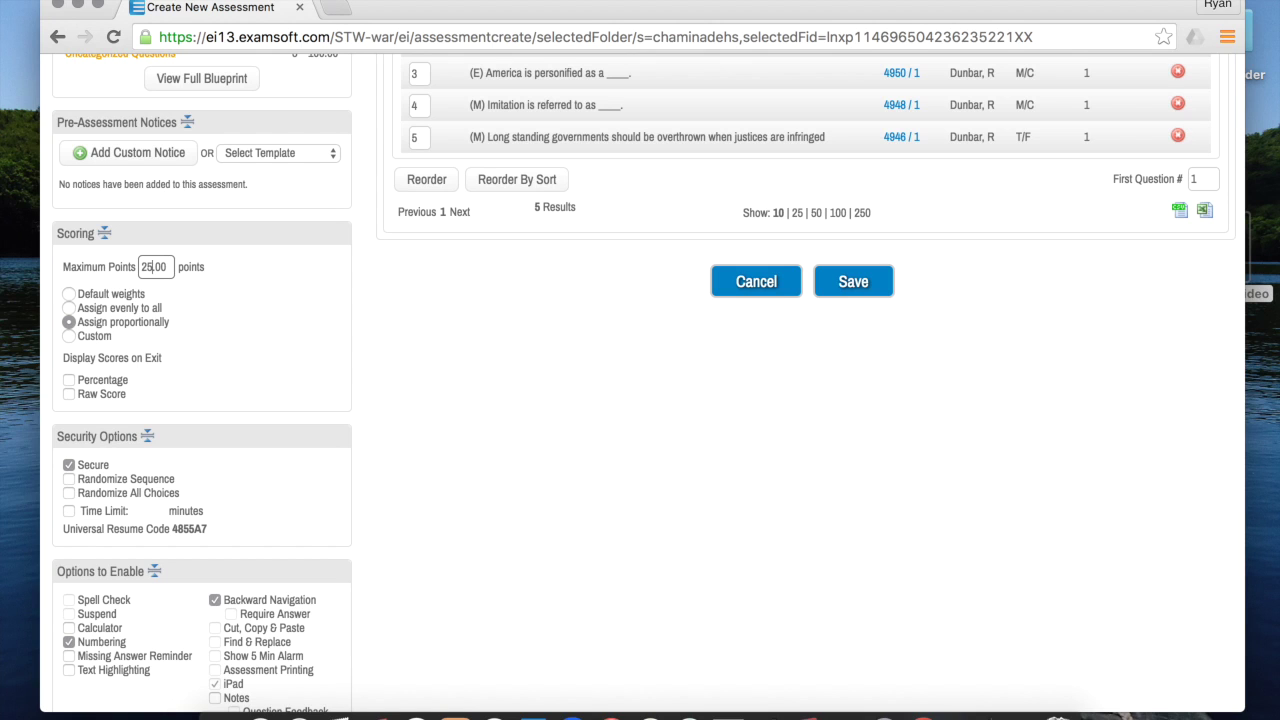
{"action": "left_click", "coordinate": [337, 323]}
{"action": "scroll", "coordinate": [455, 328], "scroll_direction": "up", "scroll_amount": 3}
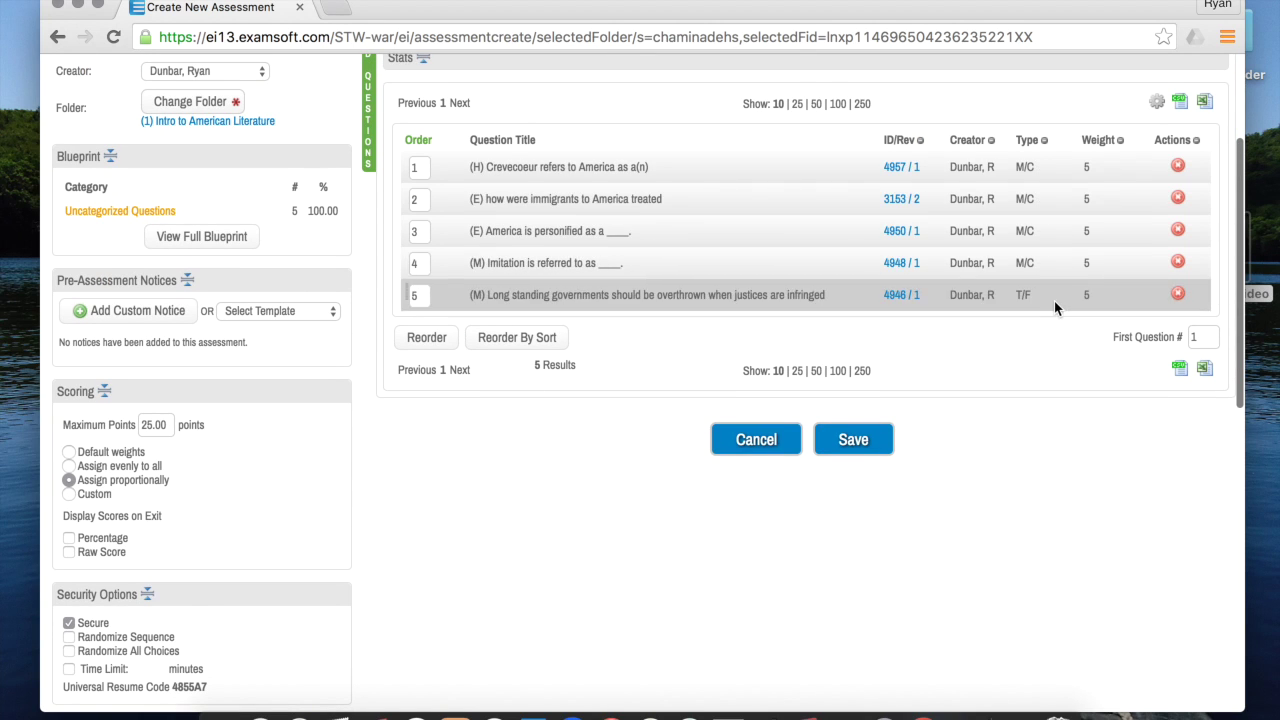
Step: Enable randomizing of both the question sequence and all answer choices in the assessment's security options
{"action": "scroll", "coordinate": [288, 577], "scroll_direction": "down", "scroll_amount": 1}
{"action": "scroll", "coordinate": [288, 577], "scroll_direction": "down", "scroll_amount": 2}
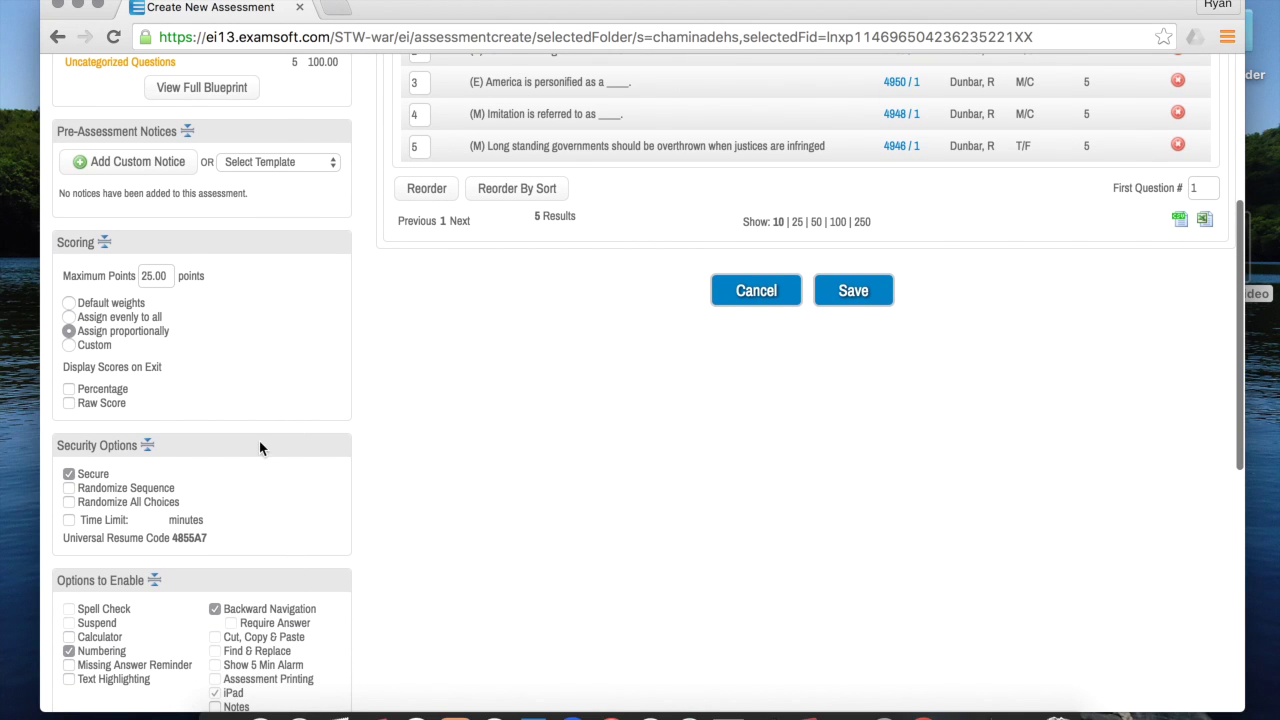
{"action": "scroll", "coordinate": [205, 394], "scroll_direction": "down", "scroll_amount": 1}
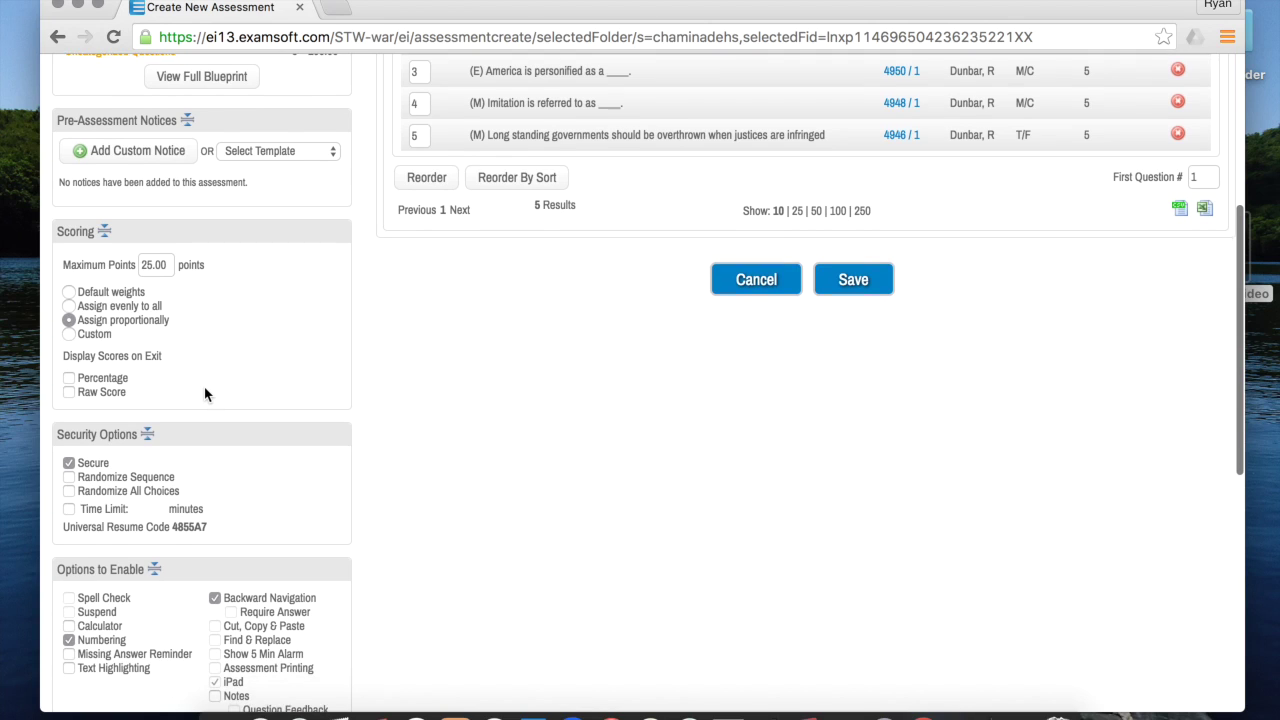
{"action": "scroll", "coordinate": [204, 394], "scroll_direction": "down", "scroll_amount": 3}
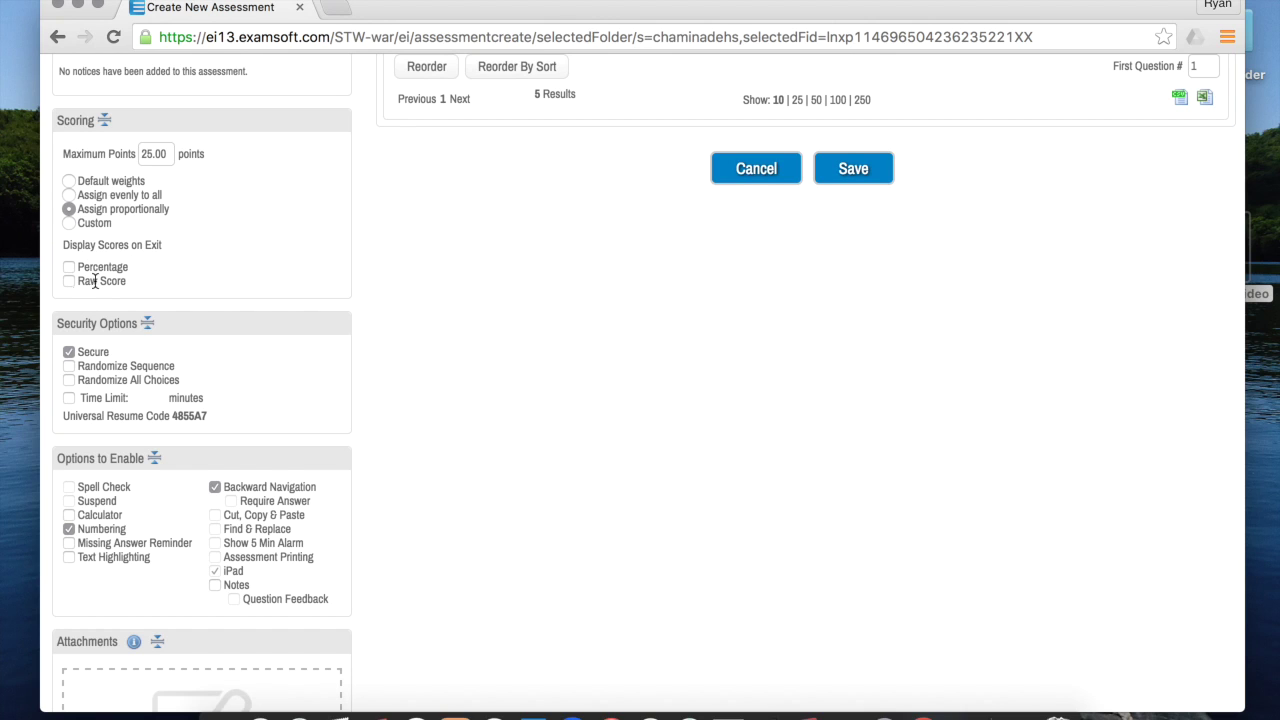
{"action": "scroll", "coordinate": [108, 294], "scroll_direction": "down", "scroll_amount": 1}
{"action": "scroll", "coordinate": [108, 292], "scroll_direction": "down", "scroll_amount": 3}
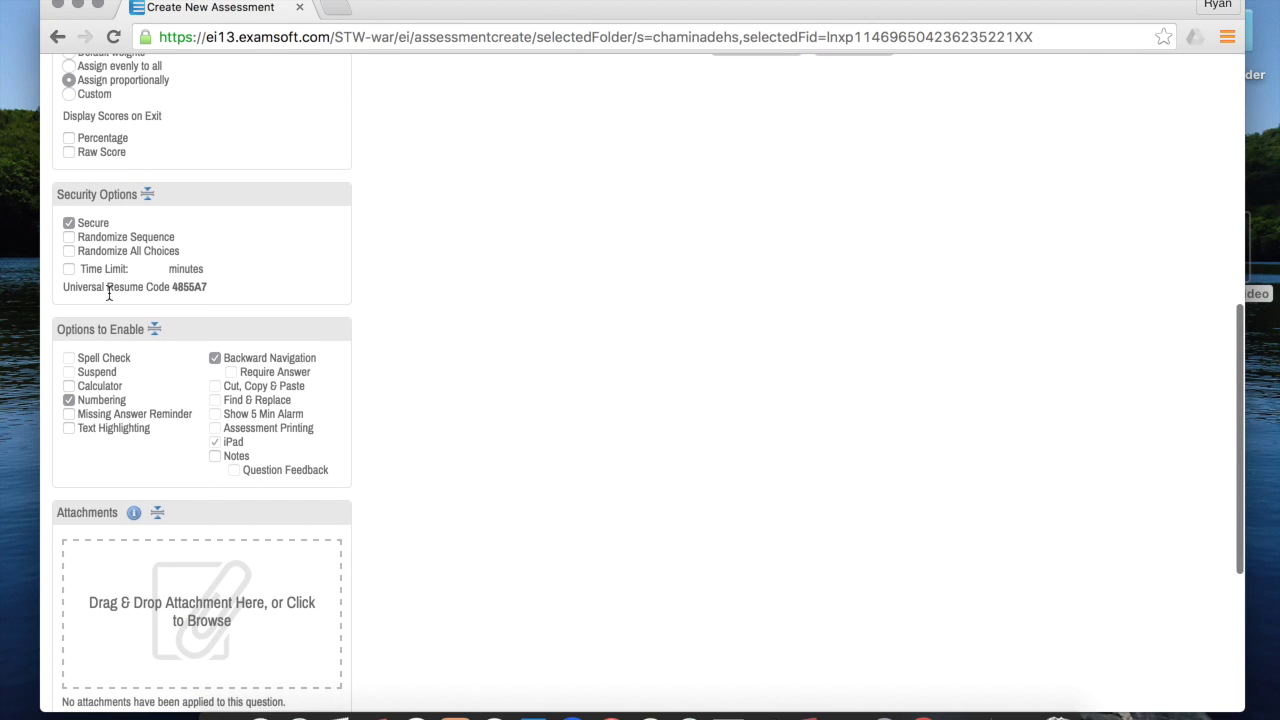
{"action": "left_click", "coordinate": [69, 237]}
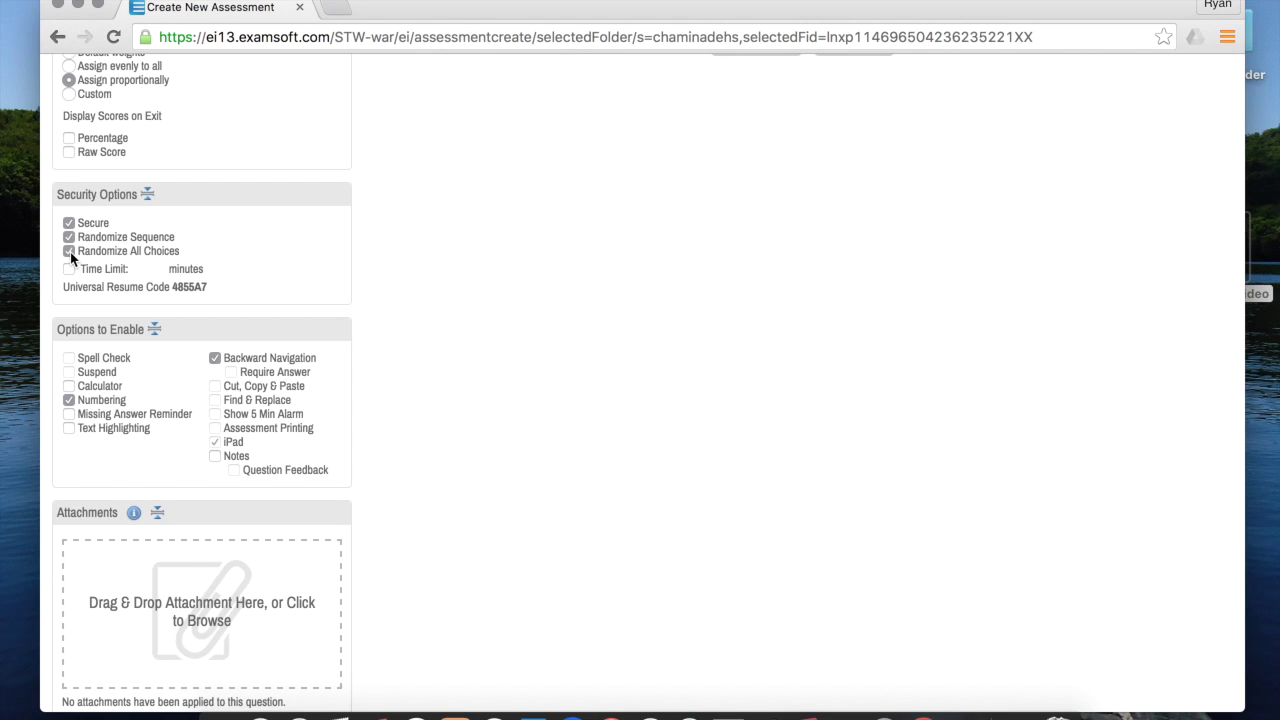
Step: Enable a time limit for the quiz and set it to 8 minutes
{"action": "left_click", "coordinate": [68, 269]}
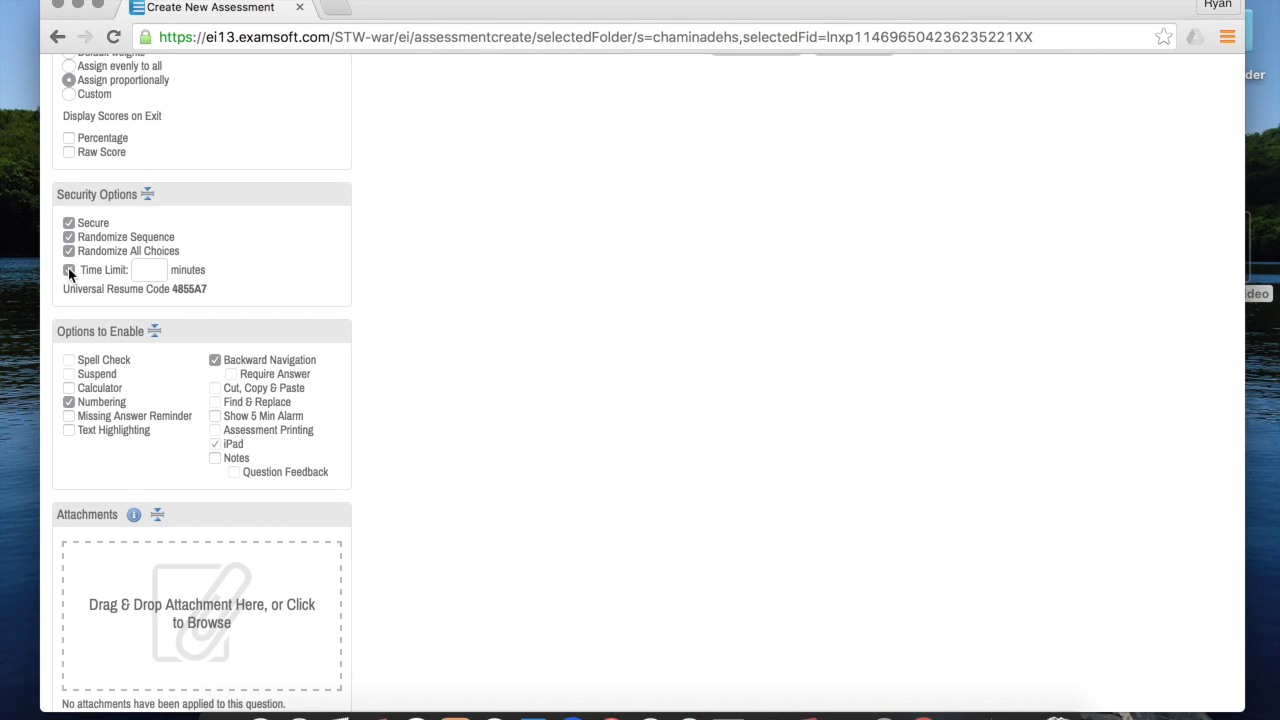
{"action": "left_click", "coordinate": [137, 272]}
{"action": "type", "text": "8"}
{"action": "left_click", "coordinate": [229, 280]}
Step: Enable the missing answer reminder, text highlighting, 5-minute alarm and notes options for the quiz
{"action": "scroll", "coordinate": [151, 415], "scroll_direction": "down", "scroll_amount": 1}
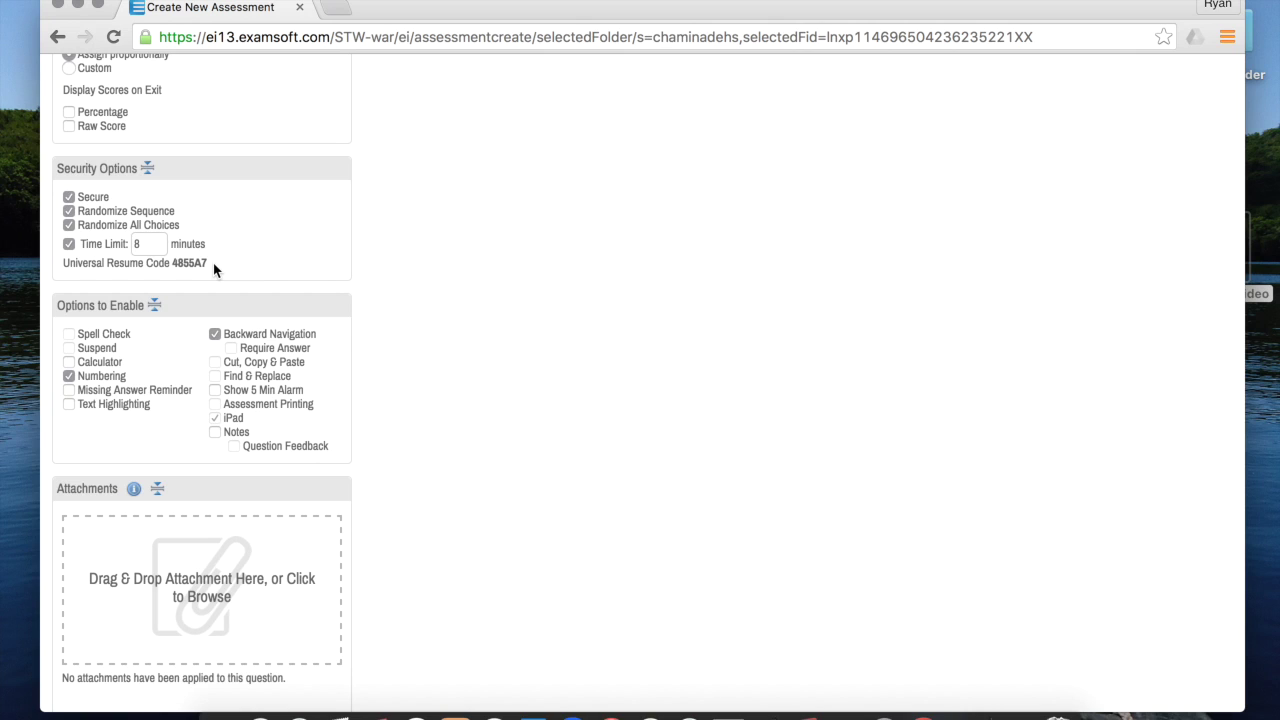
{"action": "scroll", "coordinate": [213, 270], "scroll_direction": "down", "scroll_amount": 2}
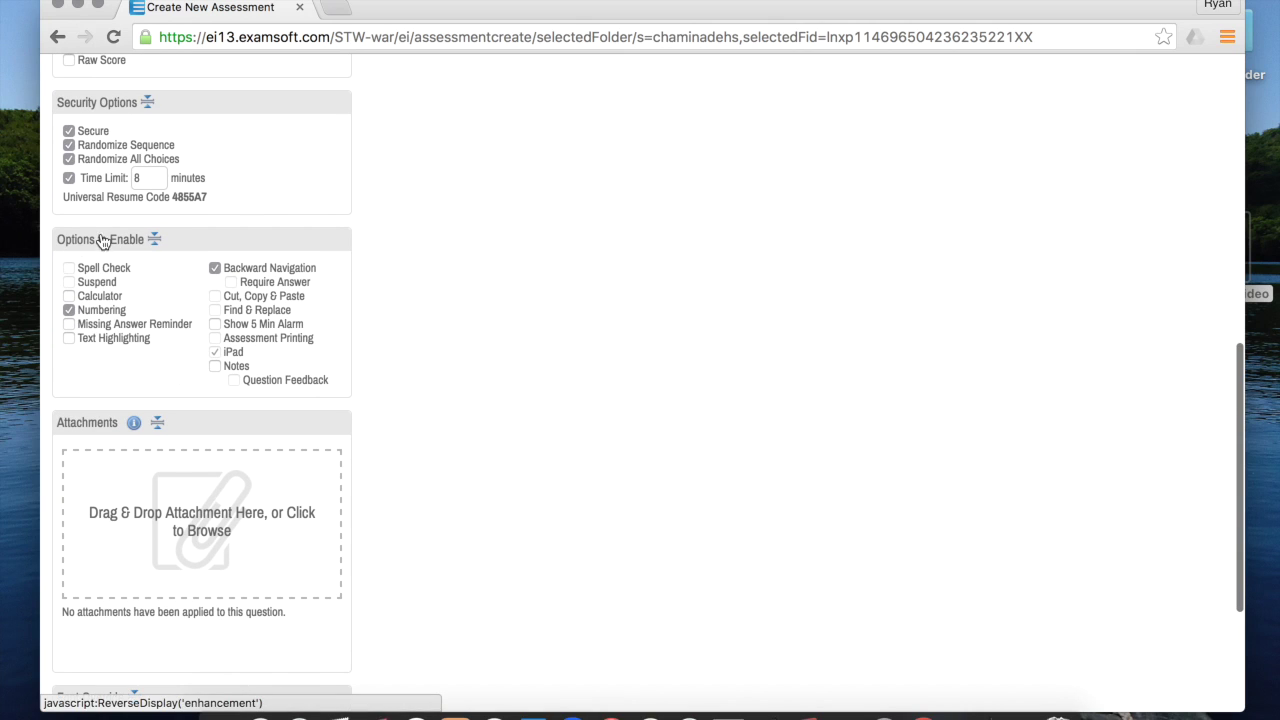
{"action": "left_click", "coordinate": [69, 324]}
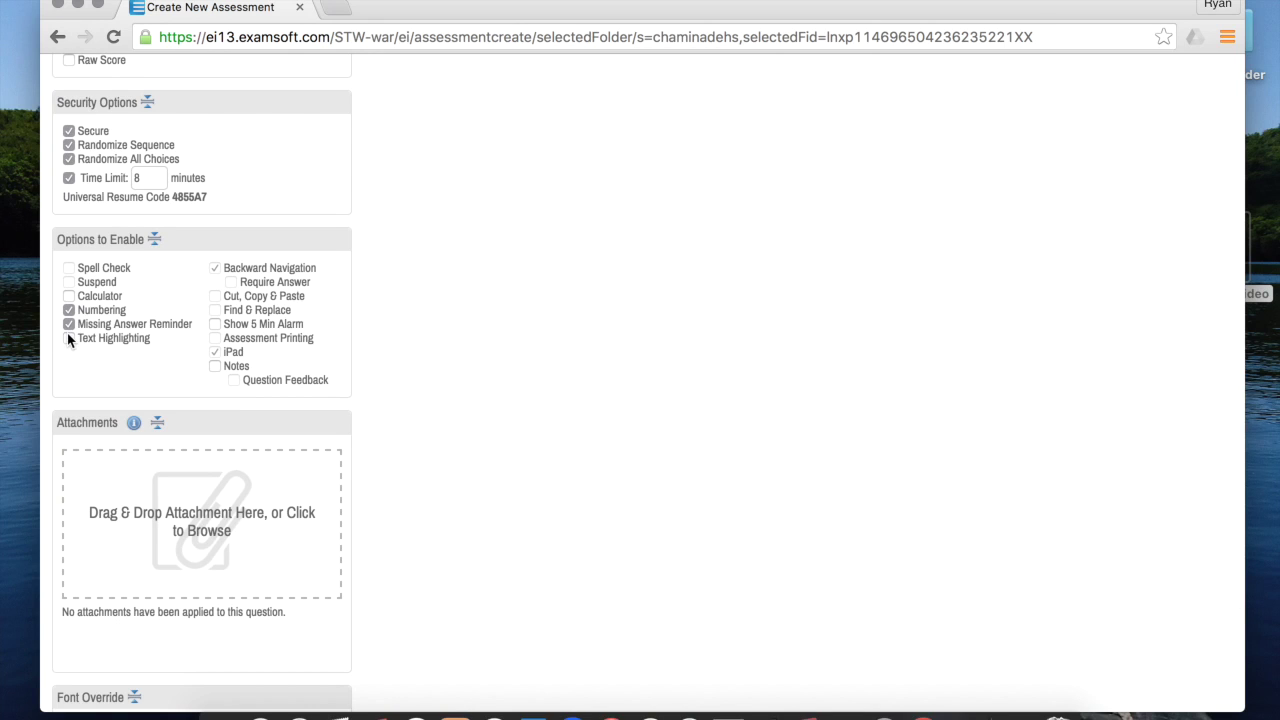
{"action": "left_click", "coordinate": [214, 326]}
{"action": "left_click", "coordinate": [214, 367]}
{"action": "scroll", "coordinate": [179, 392], "scroll_direction": "down", "scroll_amount": 5}
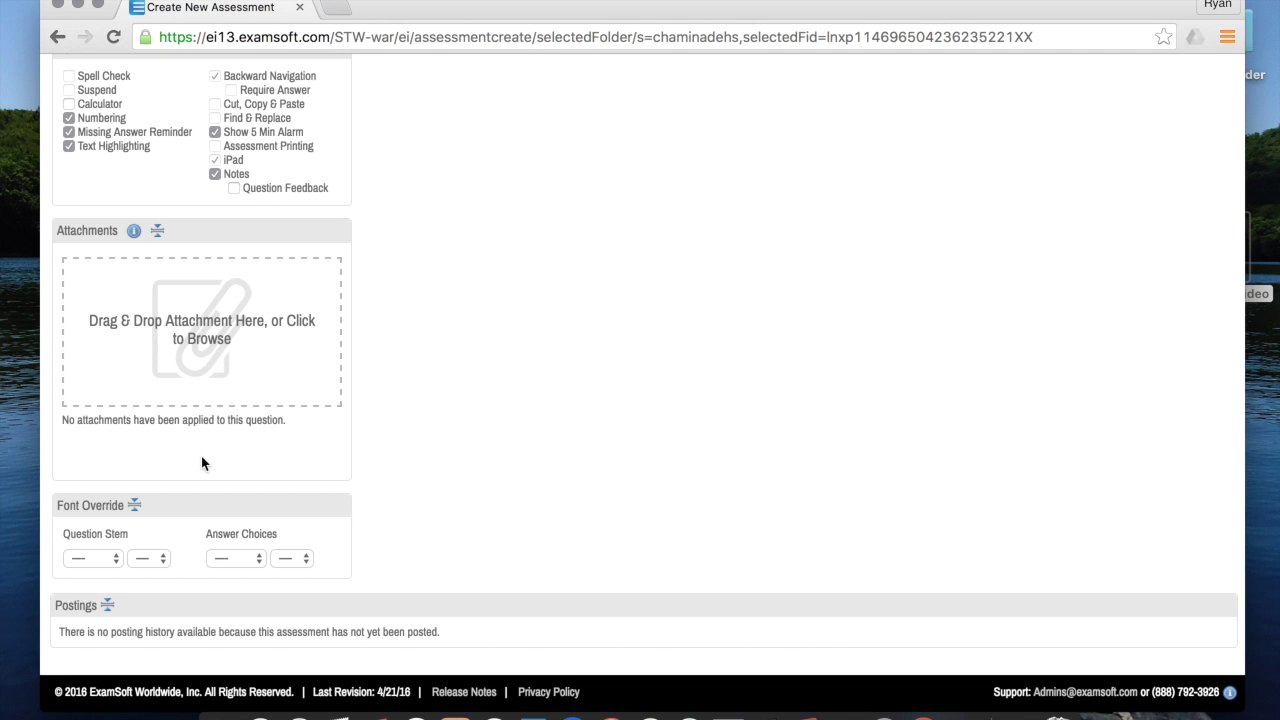
{"action": "scroll", "coordinate": [166, 508], "scroll_direction": "down", "scroll_amount": 1}
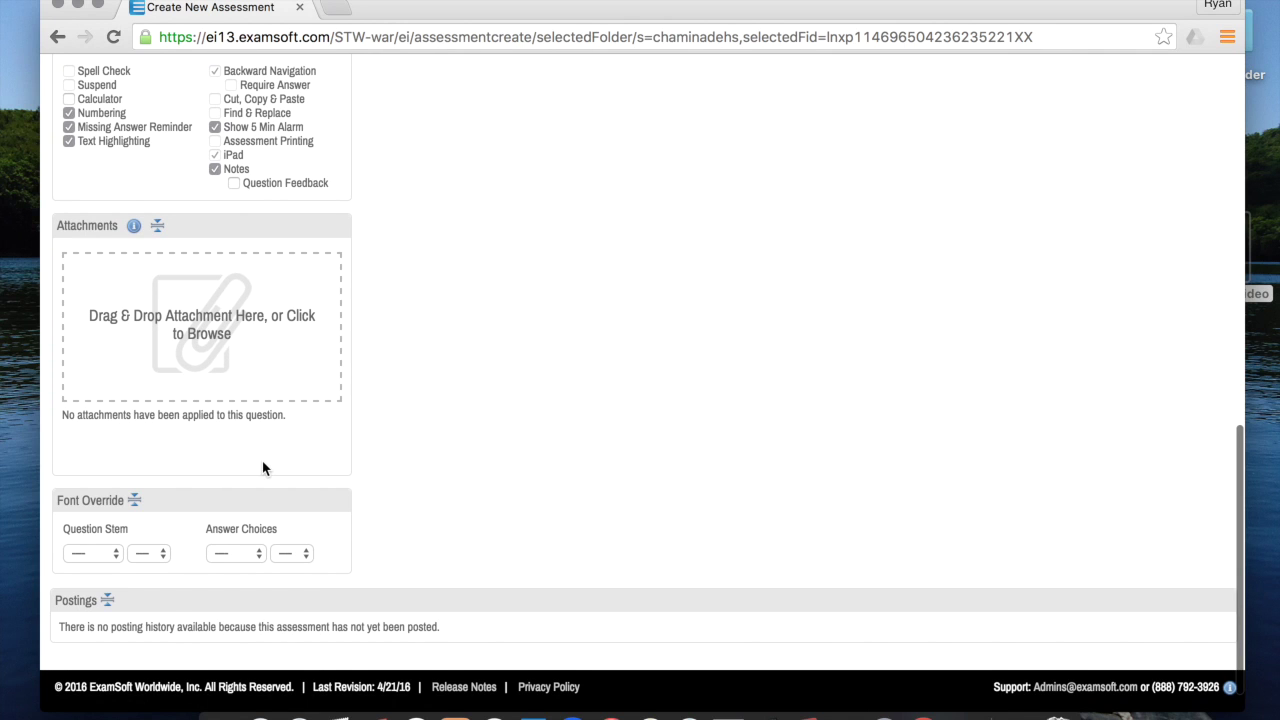
{"action": "scroll", "coordinate": [262, 465], "scroll_direction": "up", "scroll_amount": 10}
{"action": "scroll", "coordinate": [263, 468], "scroll_direction": "down", "scroll_amount": 1}
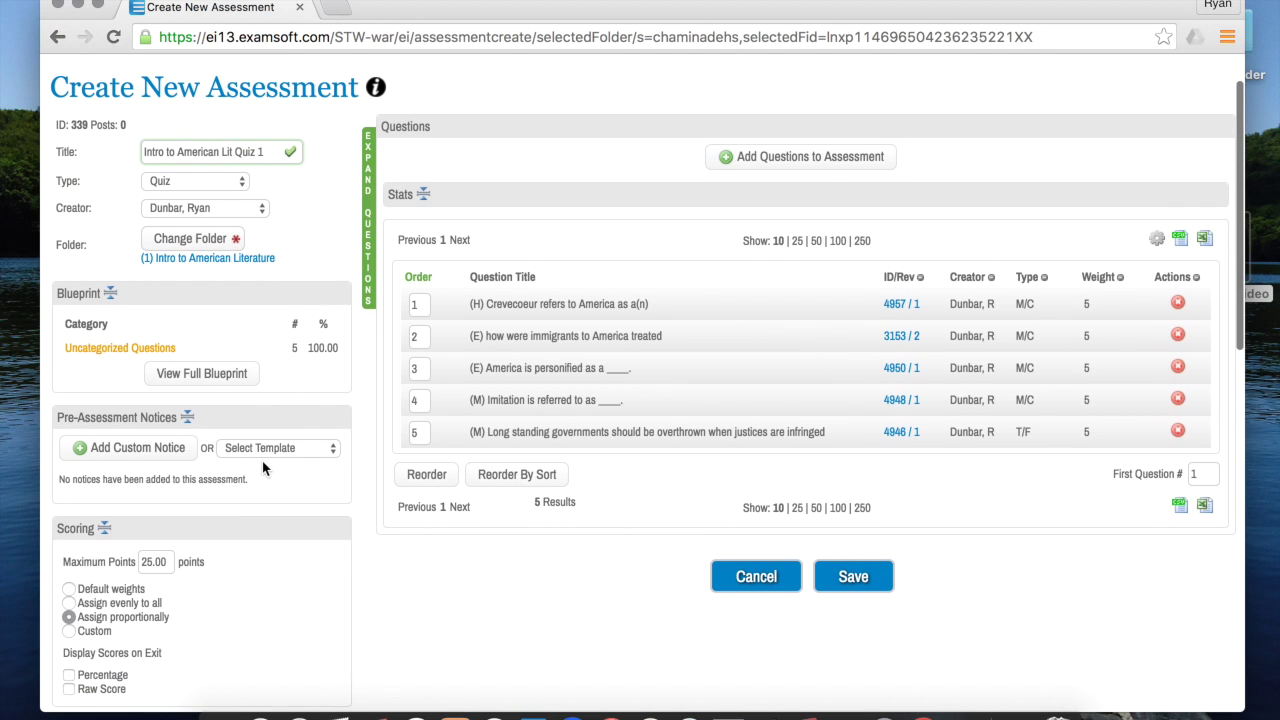